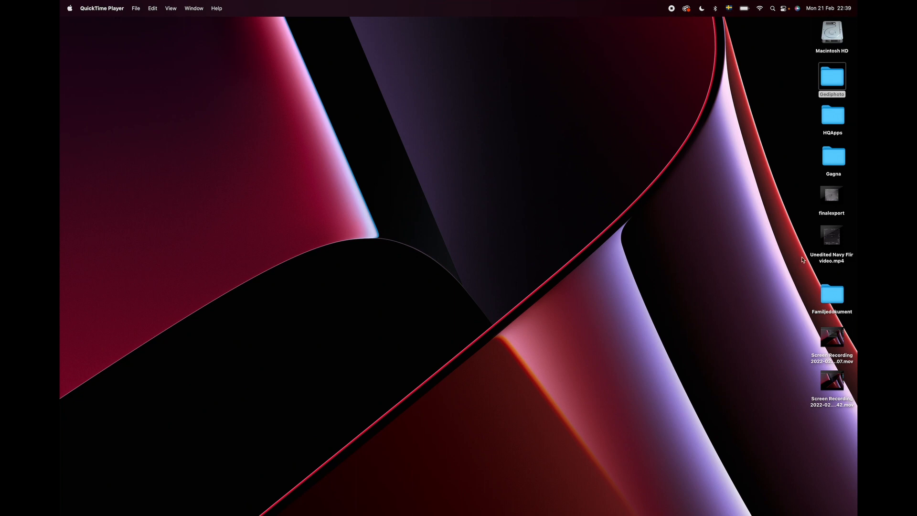
- Preview "Unedited Navy Flir video.mp4" from the desktop in an enlarged preview window and skip ahead in the clip
left_click(827, 244)
key("space")
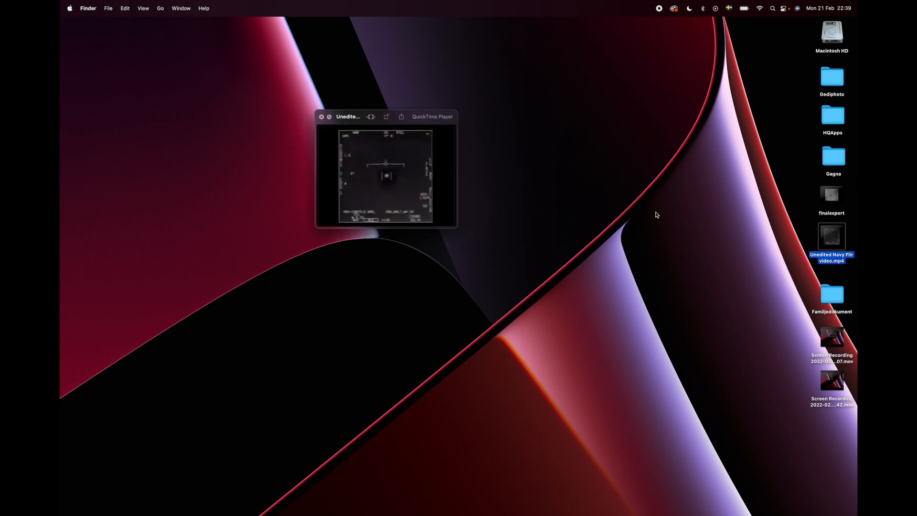
left_click_drag(457, 226, 578, 318)
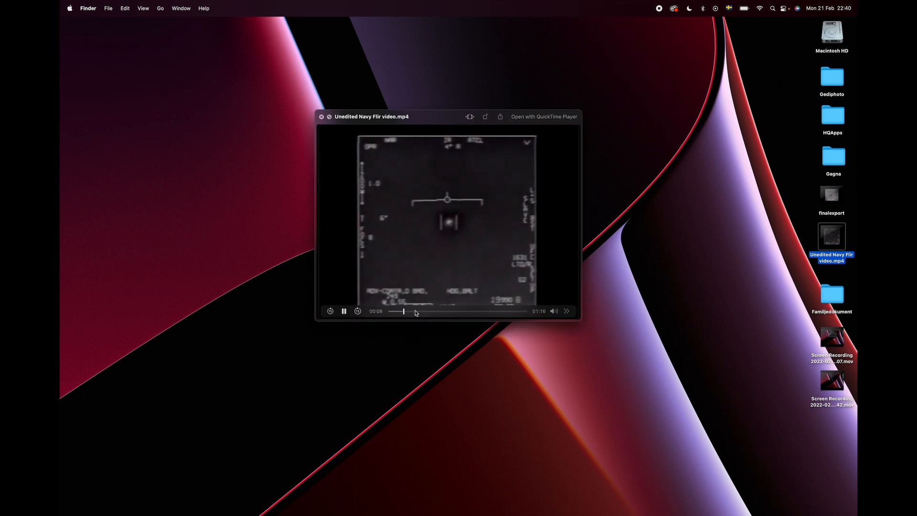
left_click(419, 311)
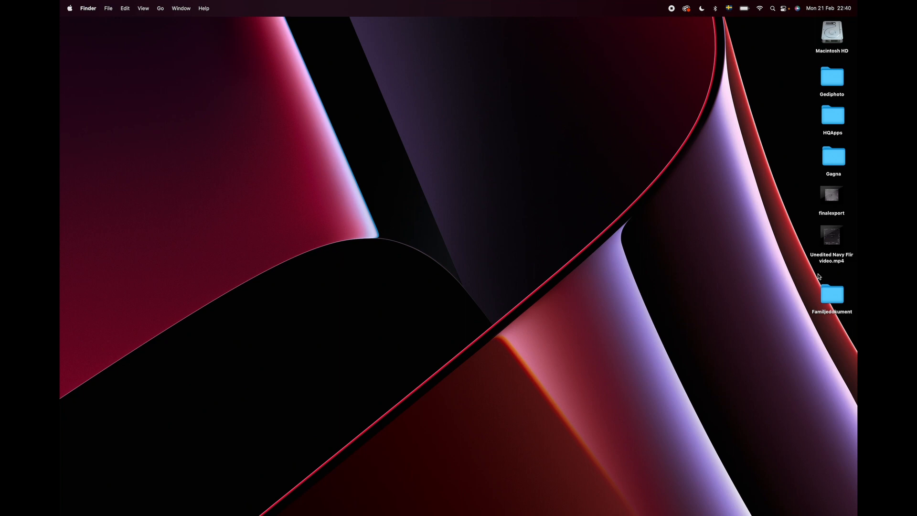
- Preview the finalexport clip from the desktop, then close the preview
left_click(824, 200)
key("space")
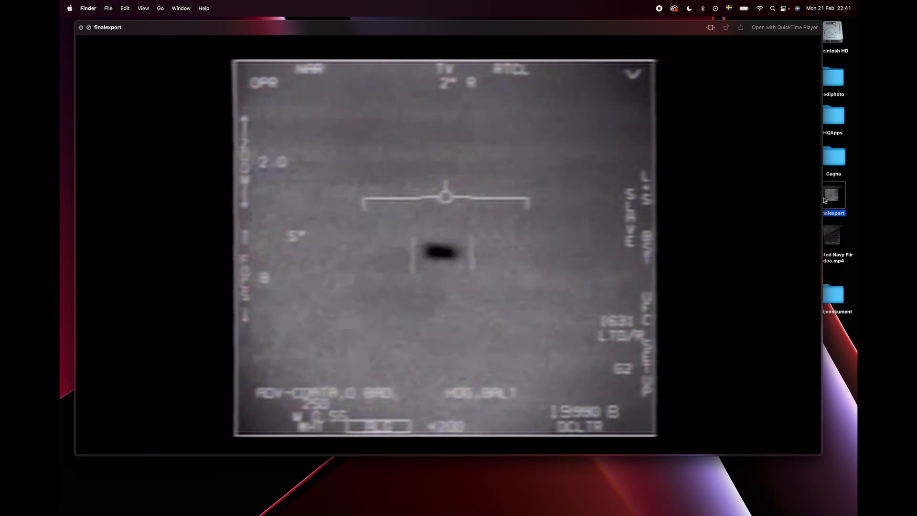
mouse_move(778, 137)
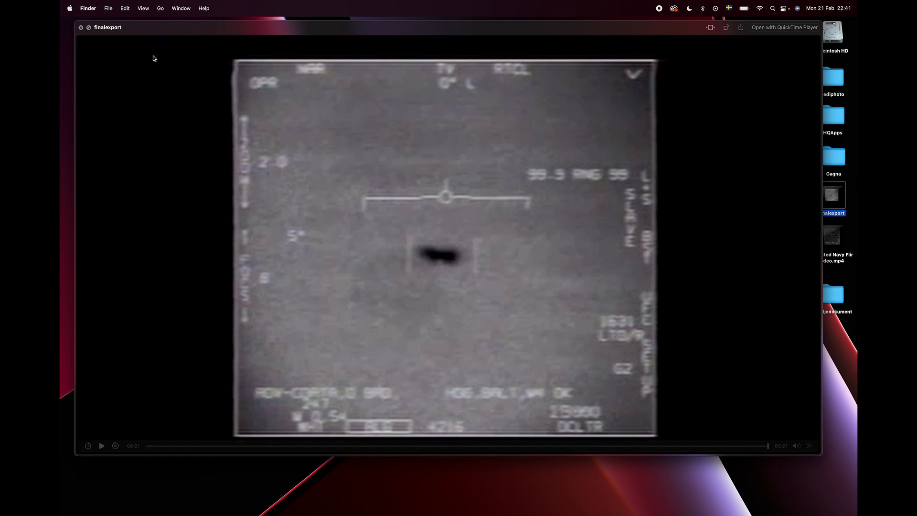
key("space")
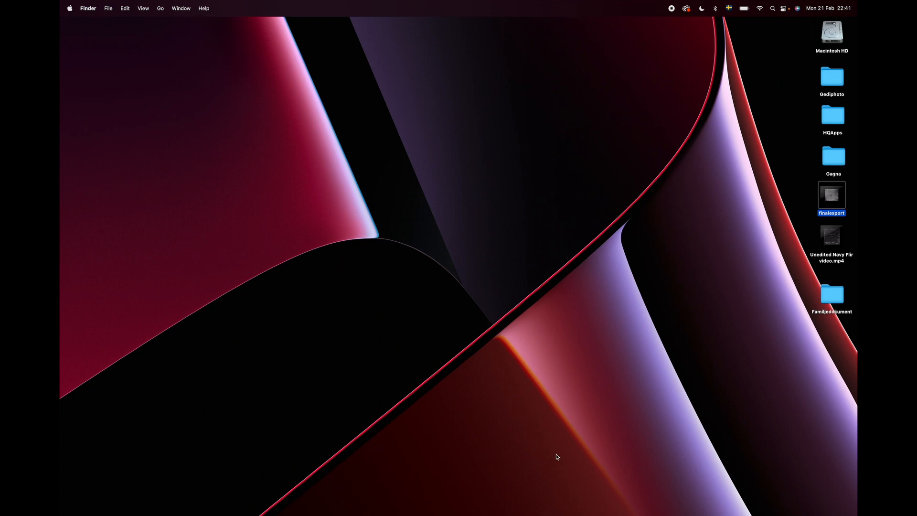
- Launch Lynkeos and enlarge its empty Untitled document window
key("super+space")
type("lyn")
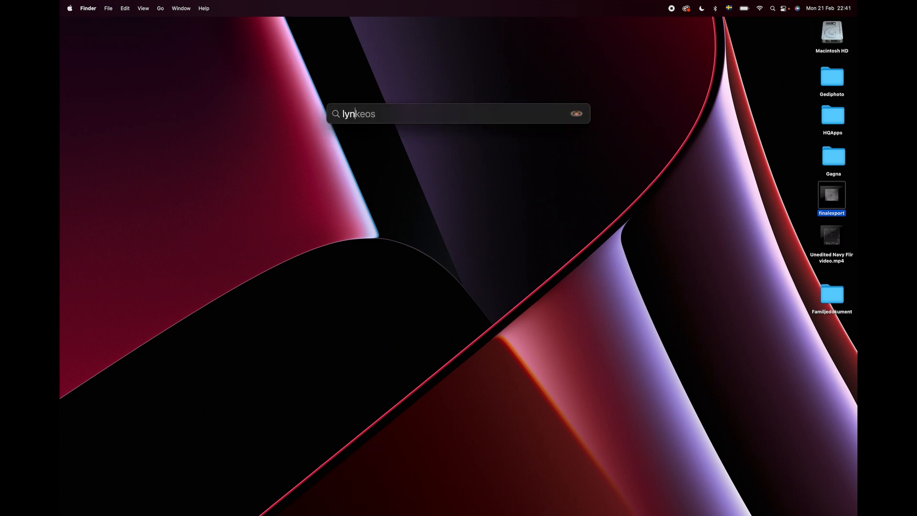
type("keos")
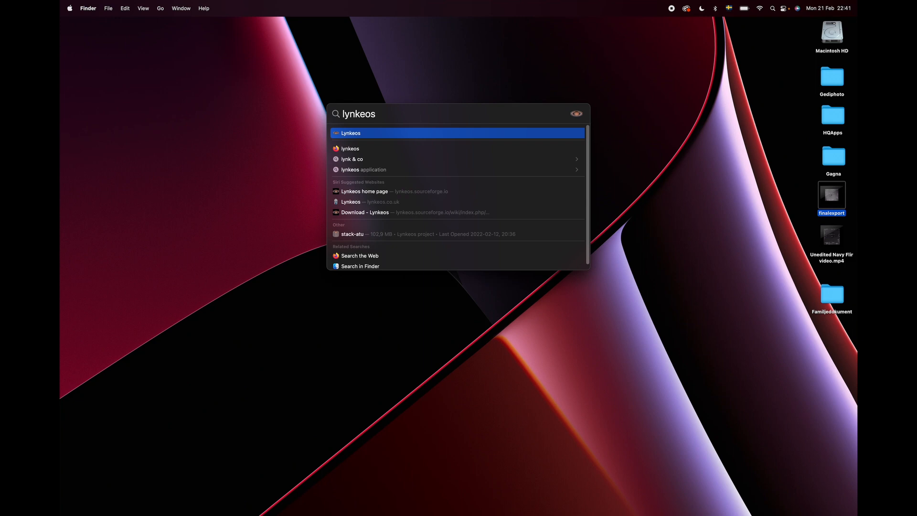
key("Return")
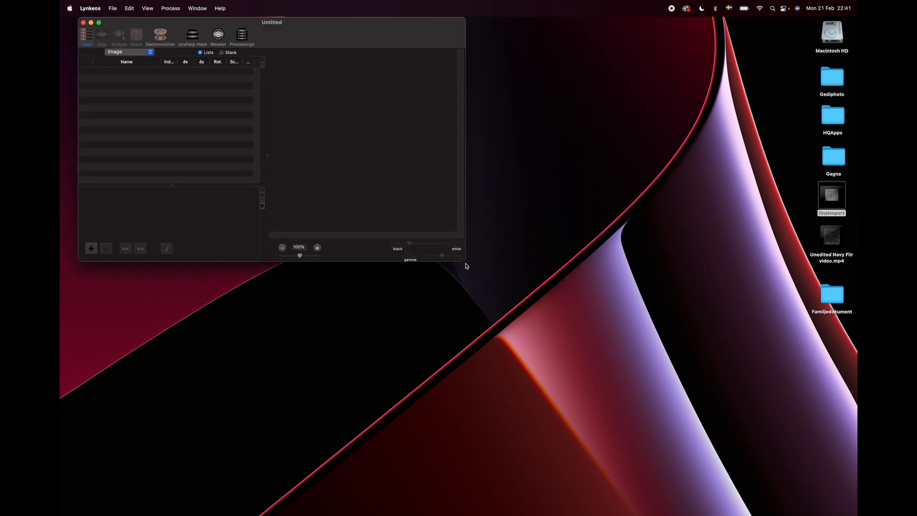
left_click_drag(465, 261, 679, 465)
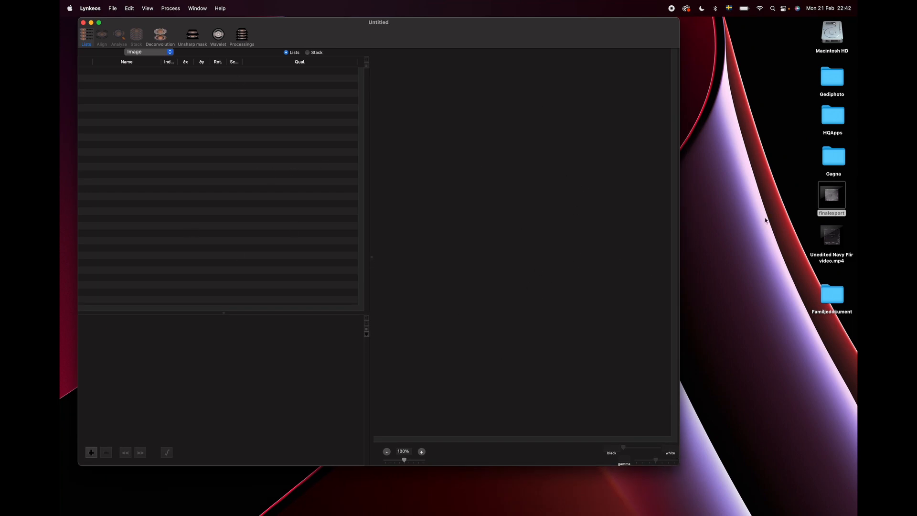
- Add the finalexport clip from the desktop to the image list and expand it into its individual frames
mouse_move(824, 202)
left_click_drag(835, 204, 240, 134)
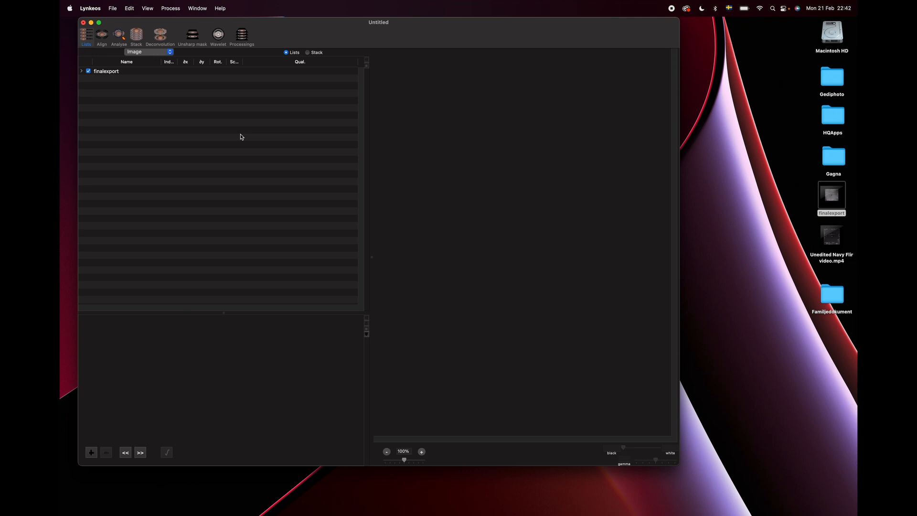
left_click(81, 71)
- Select frame 148 of finalexport and enlarge the document window to fill the screen
scroll(195, 186, "down", 20)
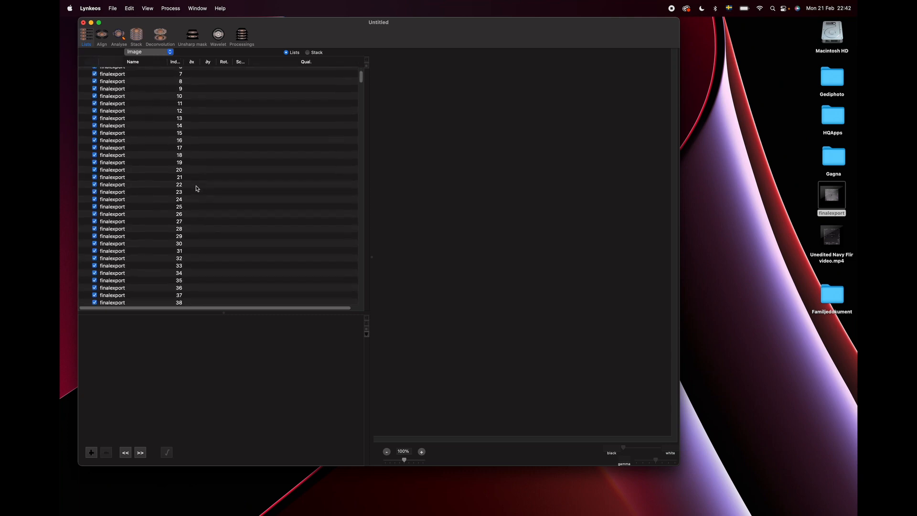
scroll(195, 188, "down", 5)
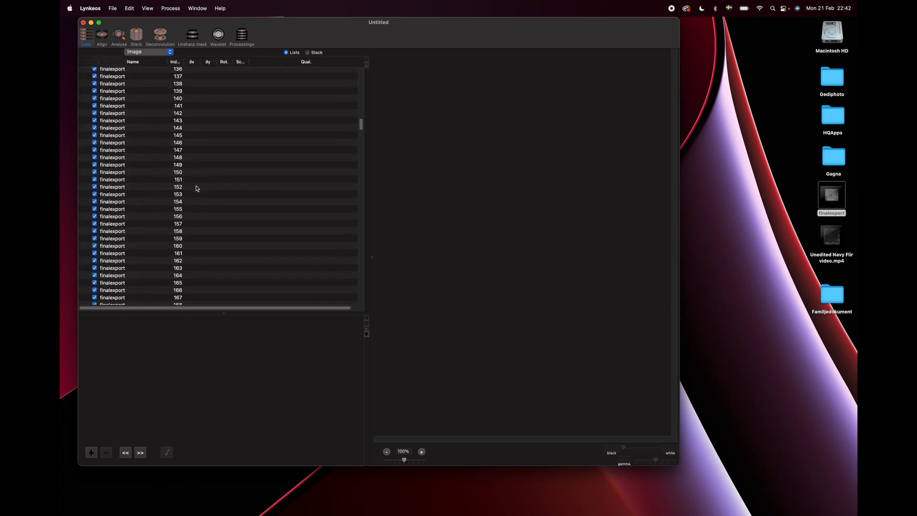
left_click(171, 158)
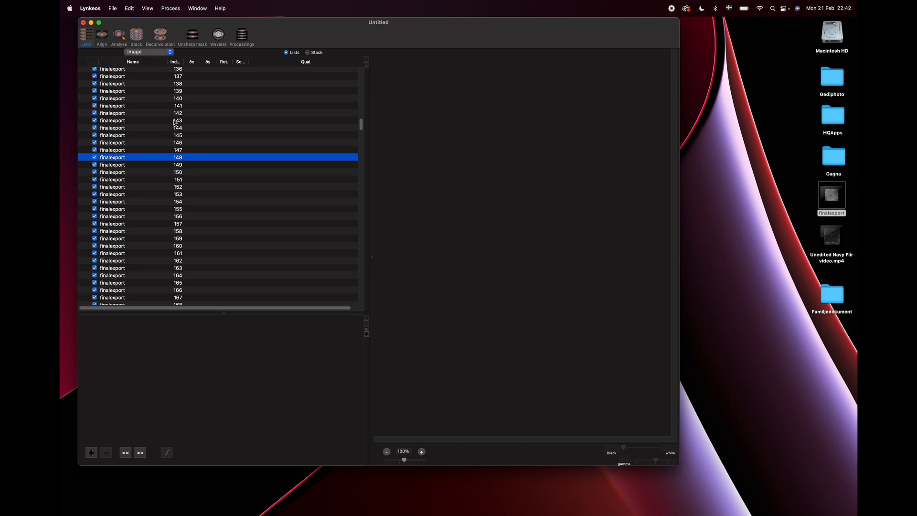
left_click_drag(677, 466, 828, 513)
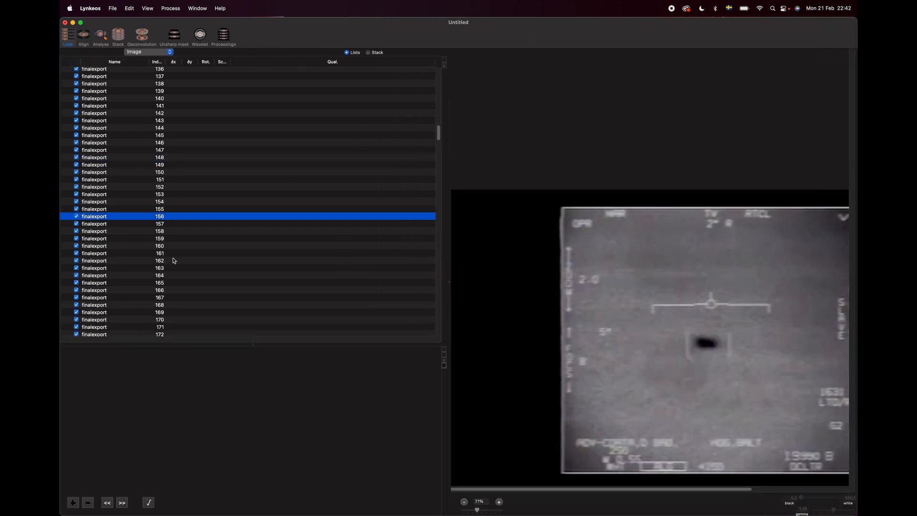
- Examine the dark object in several finalexport frames beyond frame 156, including frame 211
left_click(181, 276)
scroll(178, 276, "down", 10)
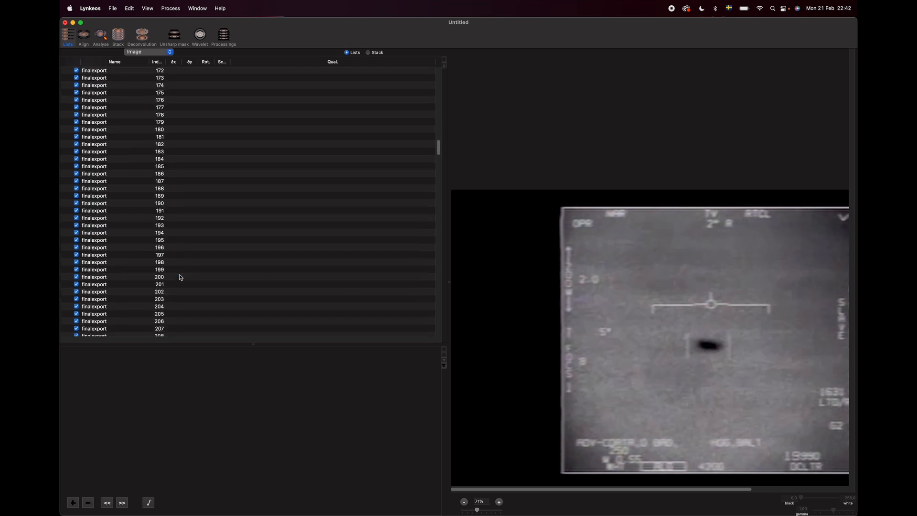
left_click(175, 233)
scroll(191, 280, "down", 5)
left_click(186, 240)
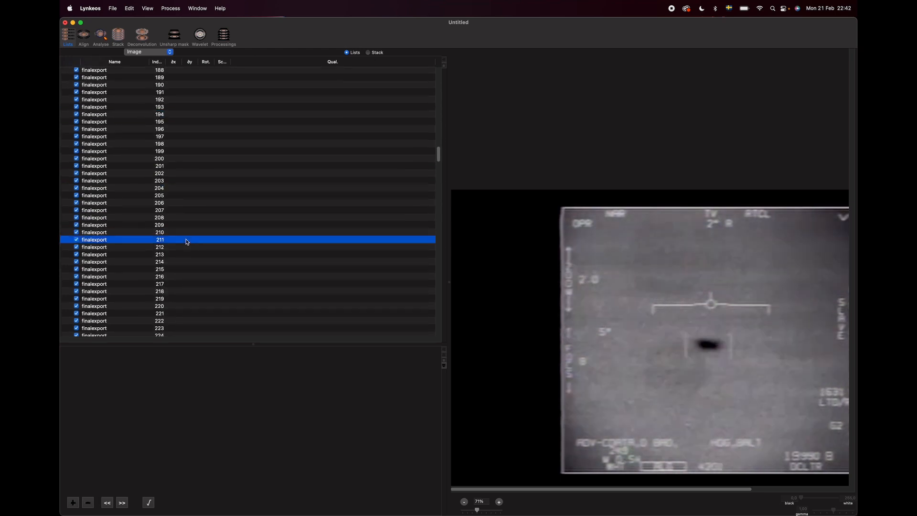
scroll(186, 242, "down", 5)
scroll(189, 243, "up", 20)
scroll(186, 192, "up", 12)
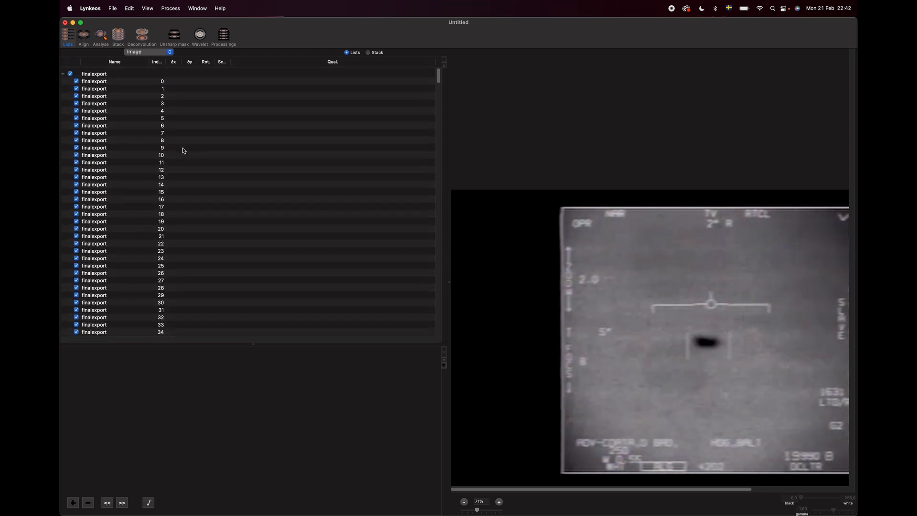
- Compare the dark object across early finalexport frames such as 7, 15, 31, 49, 64 and 85
left_click(190, 124)
scroll(191, 129, "down", 20)
scroll(191, 129, "up", 20)
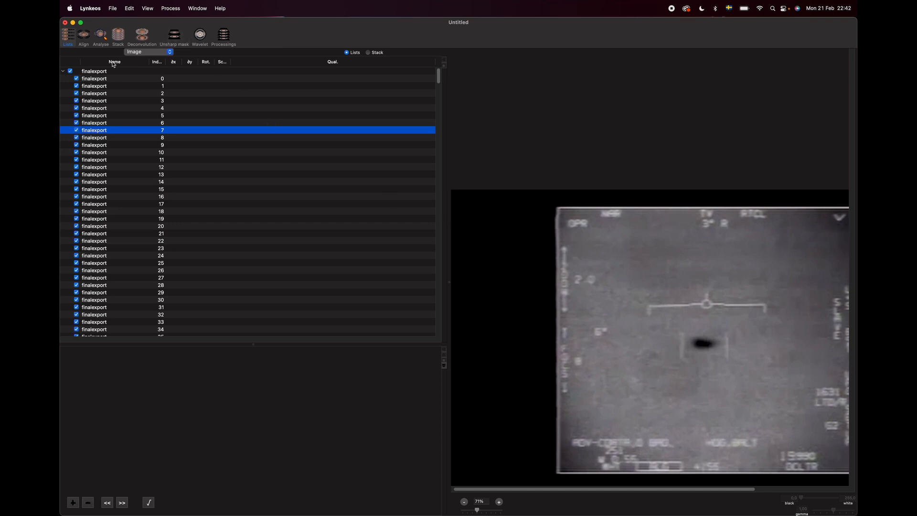
left_click(175, 190)
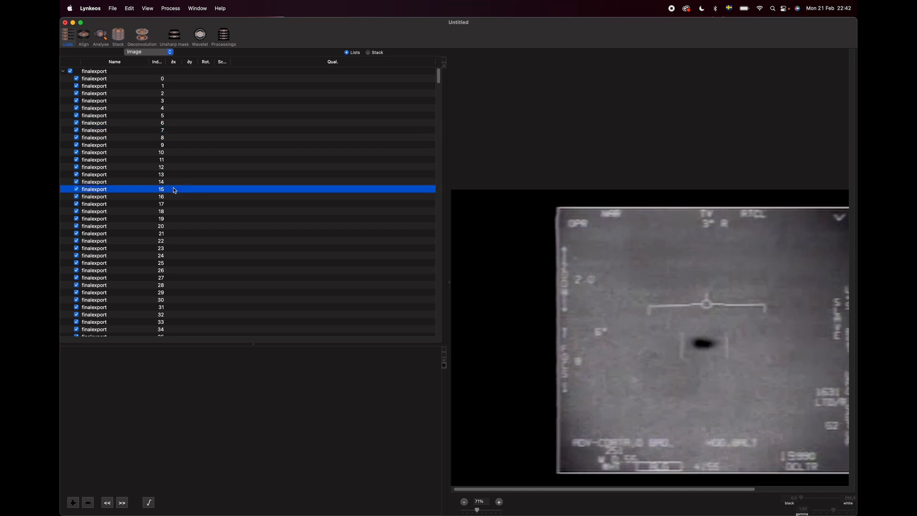
left_click(200, 307)
scroll(199, 306, "down", 5)
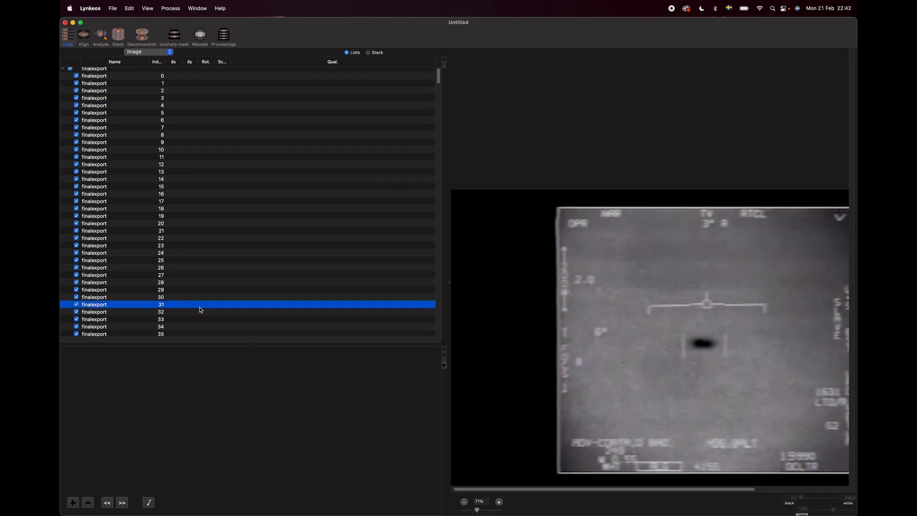
left_click(207, 284)
scroll(205, 284, "down", 4)
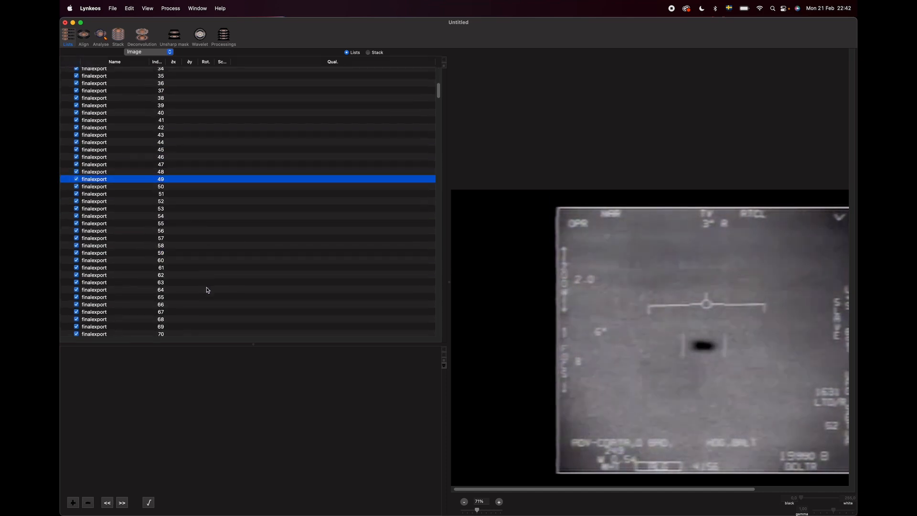
left_click(207, 288)
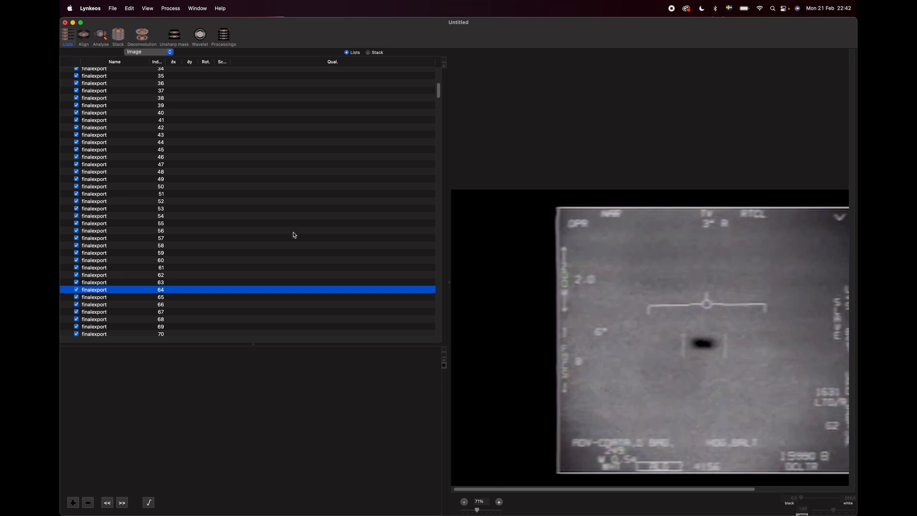
scroll(196, 308, "down", 5)
left_click(195, 308)
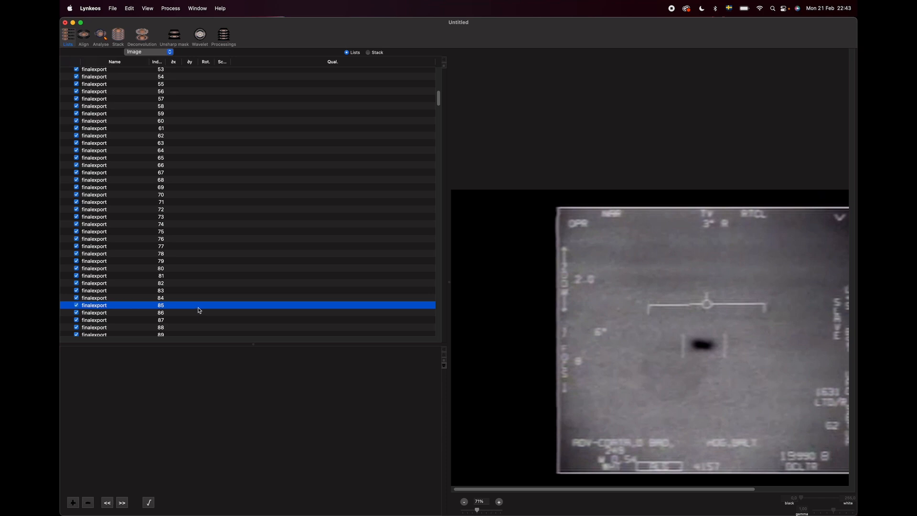
- Set up alignment on frame 50 with a 128-pixel search square around the dark object and align the frames
left_click(84, 38)
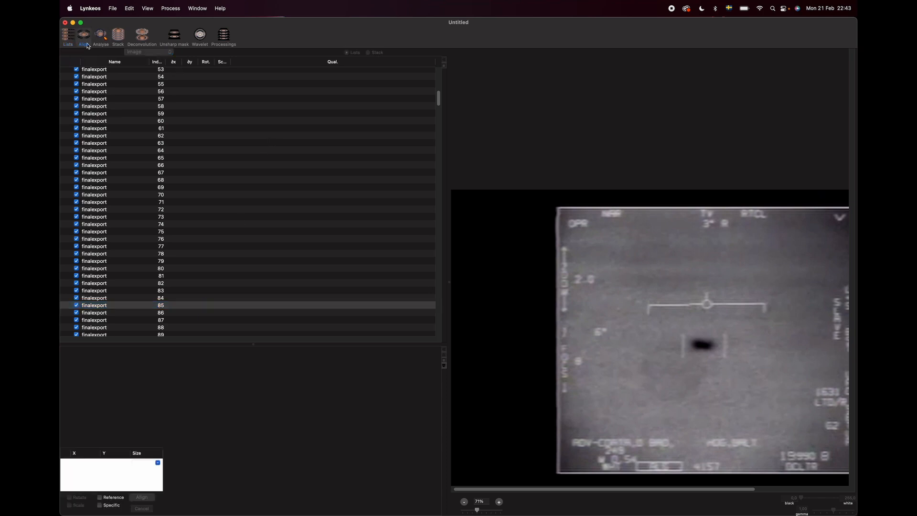
left_click(127, 135)
scroll(143, 186, "up", 5)
left_click(145, 139)
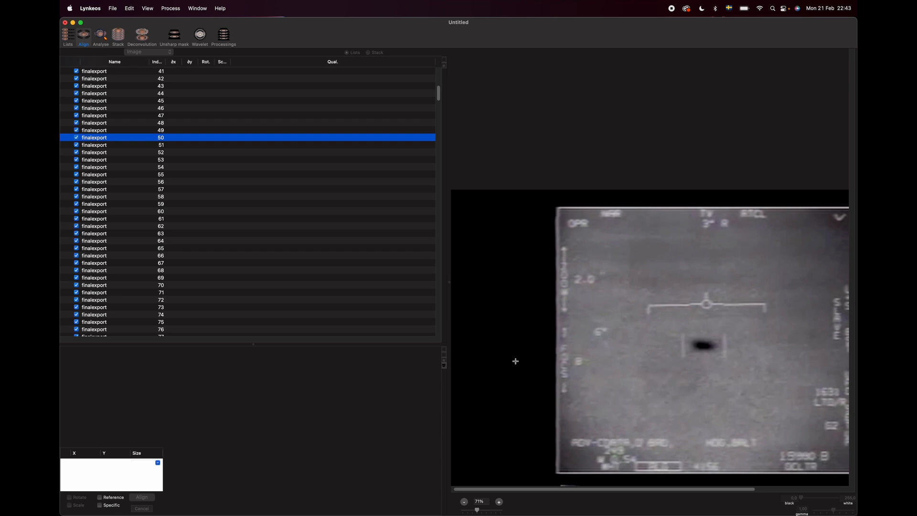
left_click_drag(684, 317, 709, 337)
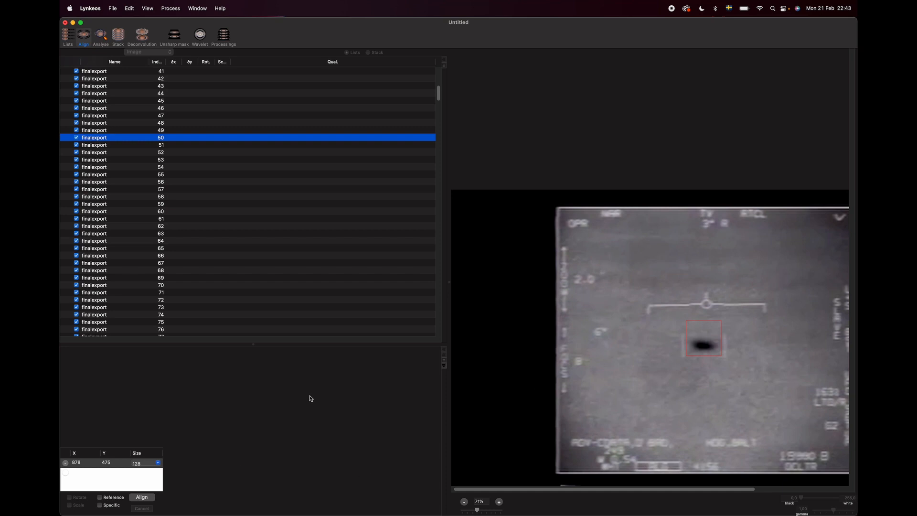
left_click(142, 498)
left_click(145, 498)
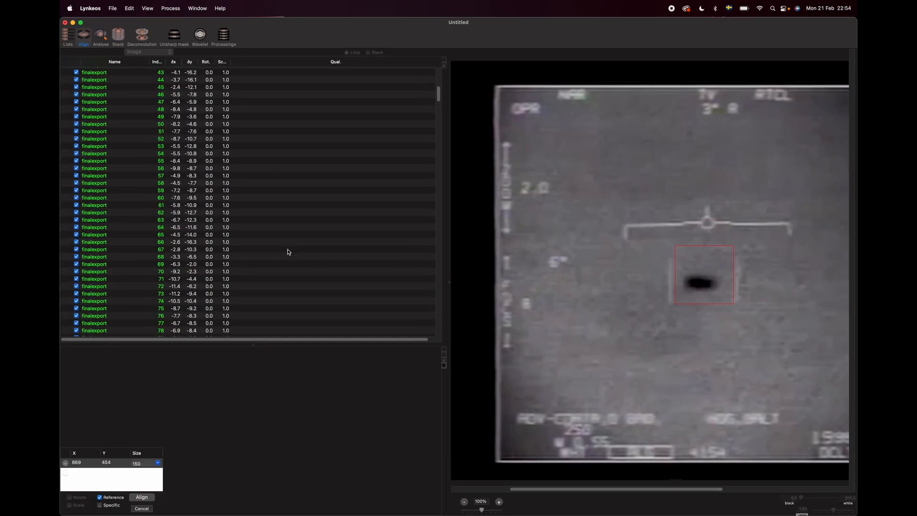
- Review the alignment offsets throughout the frame list and inspect the object's position in frame 368
scroll(288, 252, "down", 5)
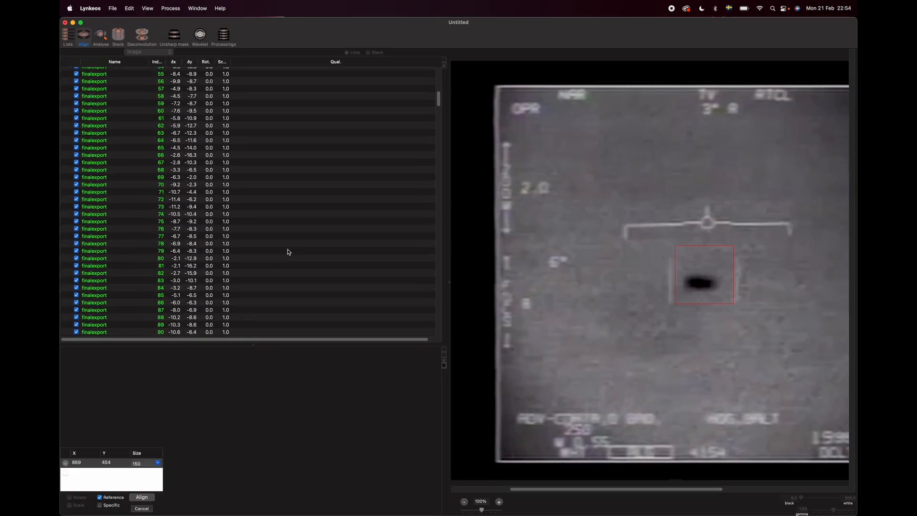
scroll(288, 252, "down", 20)
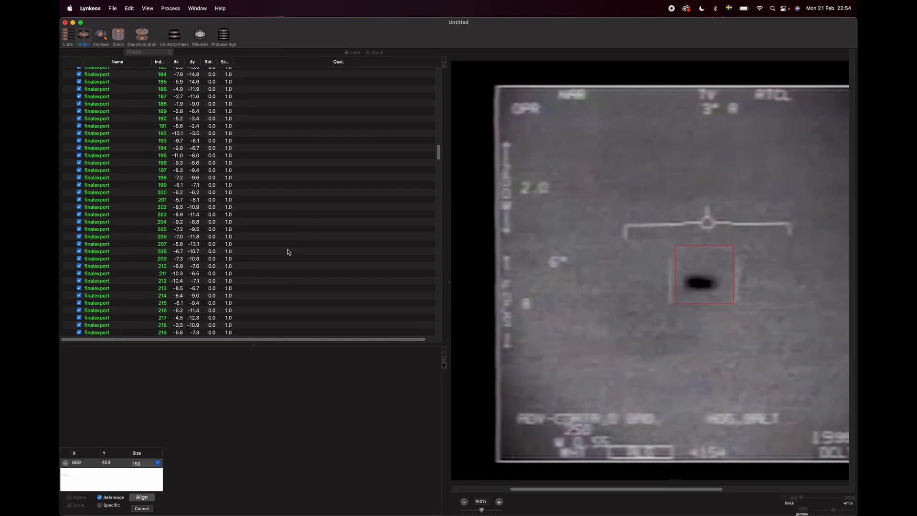
scroll(288, 252, "down", 20)
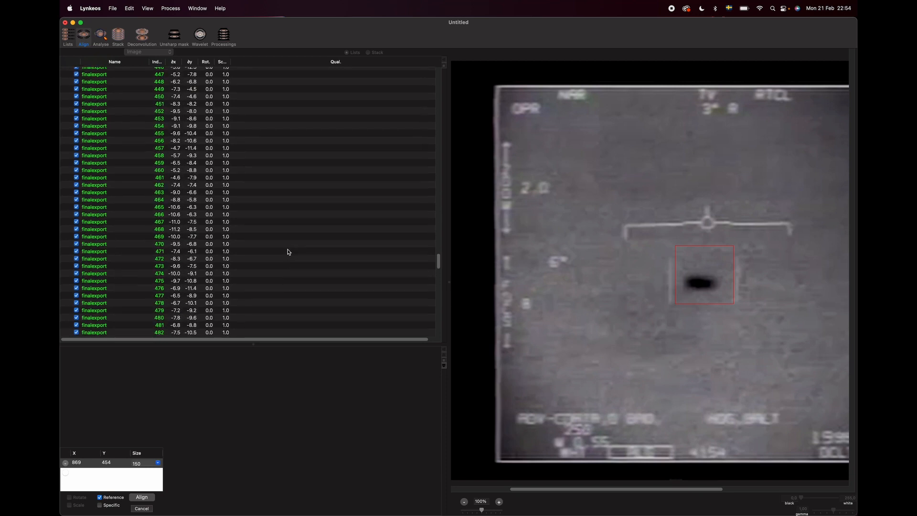
scroll(288, 251, "up", 8)
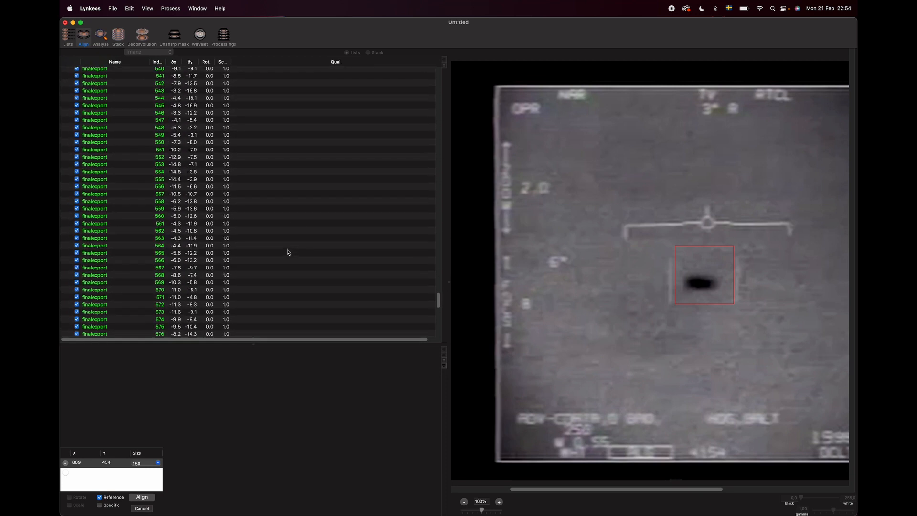
scroll(287, 252, "up", 10)
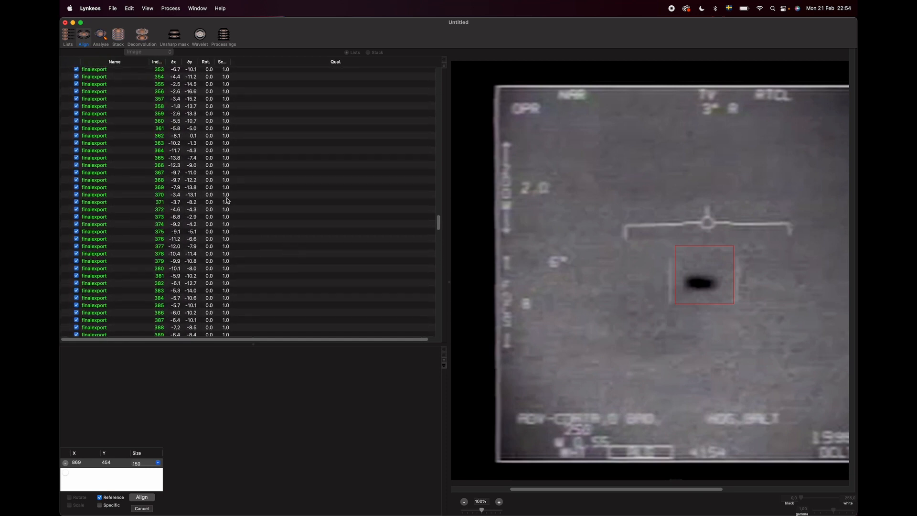
left_click(257, 179)
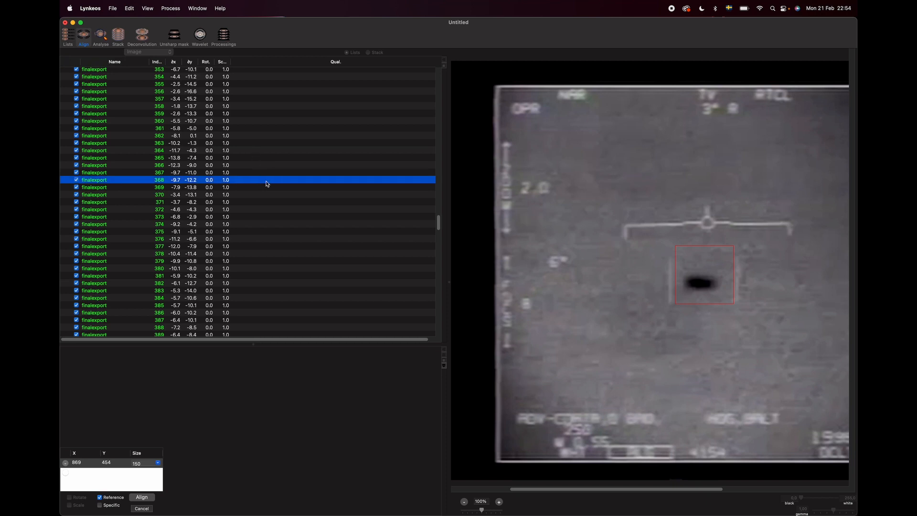
left_click(266, 180)
scroll(270, 149, "up", 3)
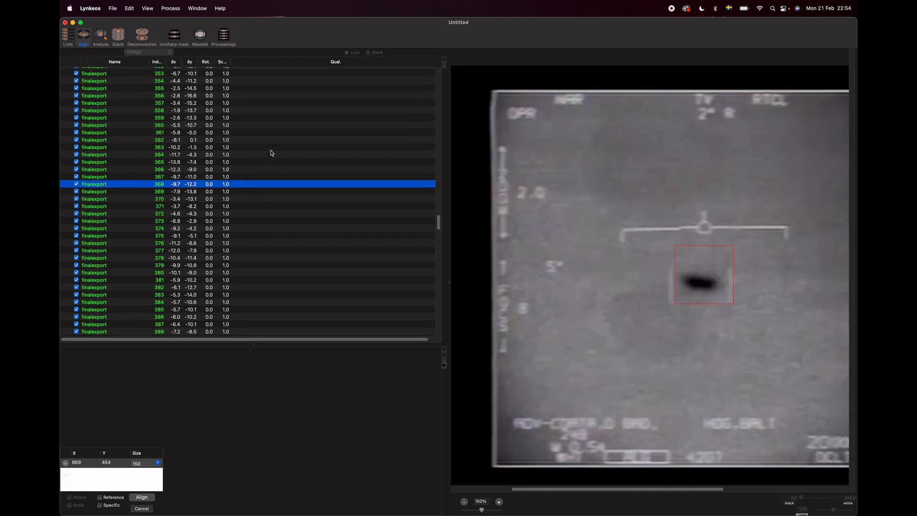
- Compare the dark object's aligned position in finalexport frames 353, 387, 482, 402 and 252
left_click(268, 135)
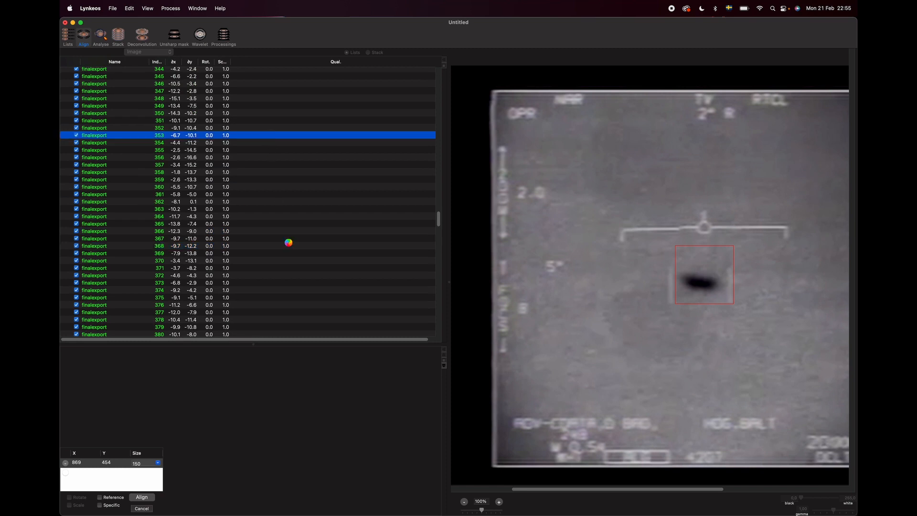
scroll(288, 246, "down", 5)
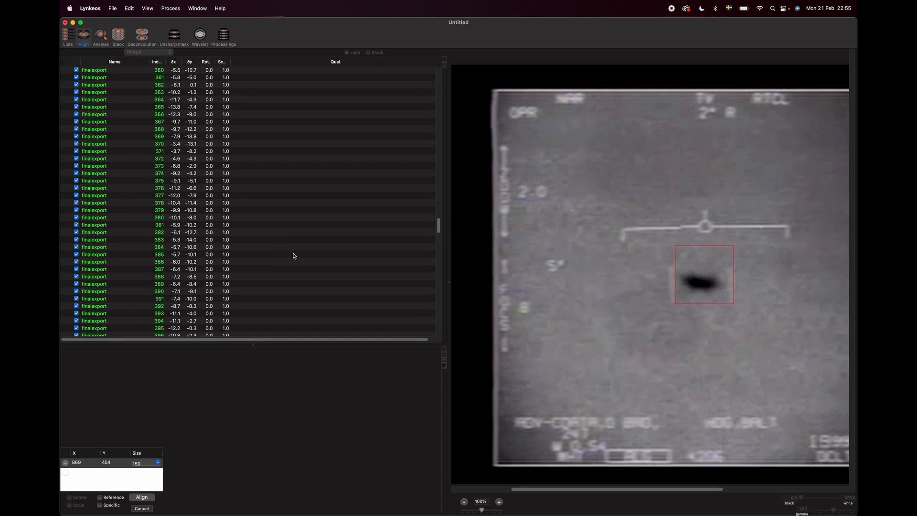
left_click(286, 269)
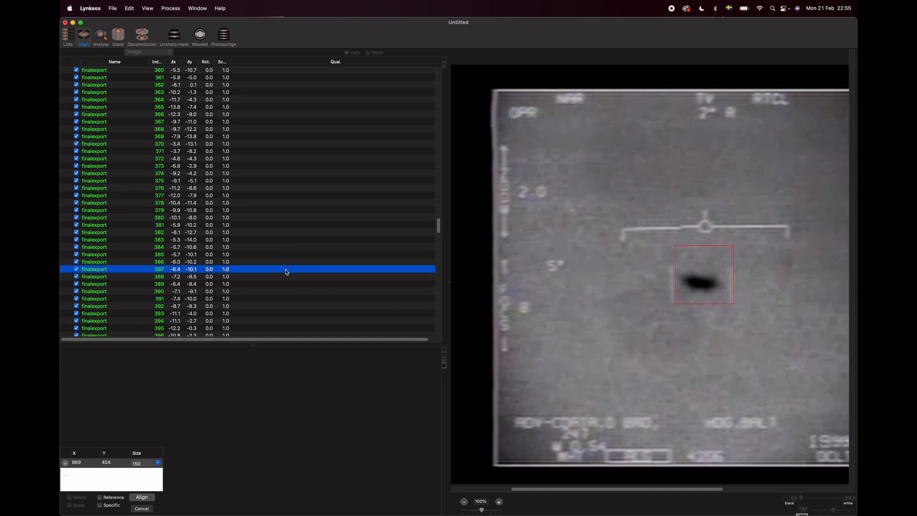
scroll(257, 269, "down", 7)
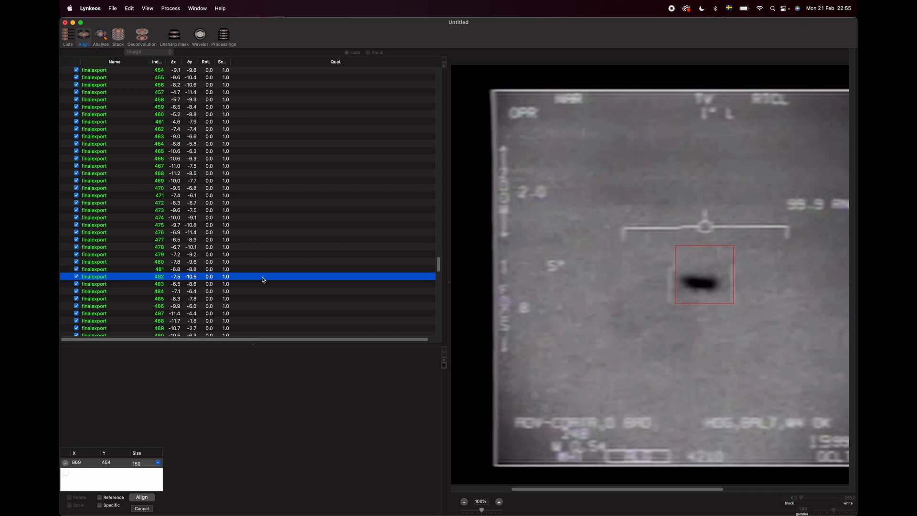
scroll(262, 279, "up", 15)
left_click(242, 192)
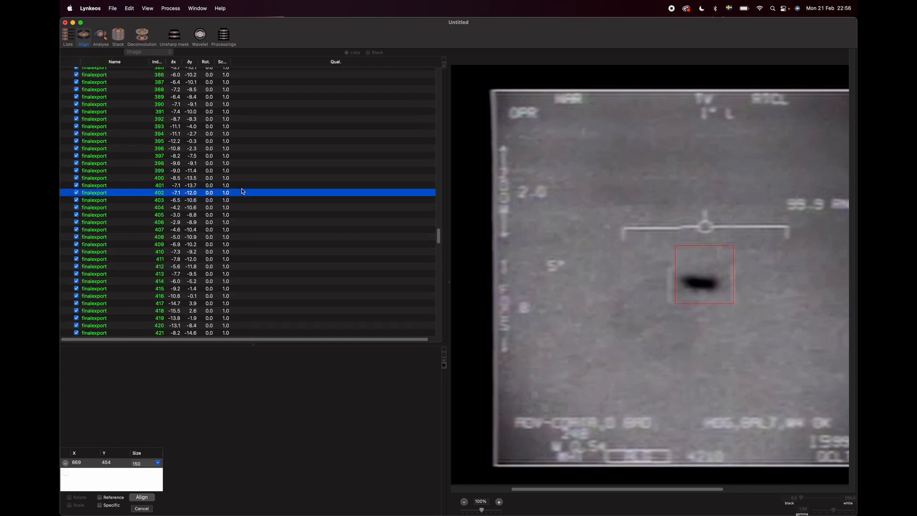
scroll(242, 191, "up", 20)
left_click(242, 183)
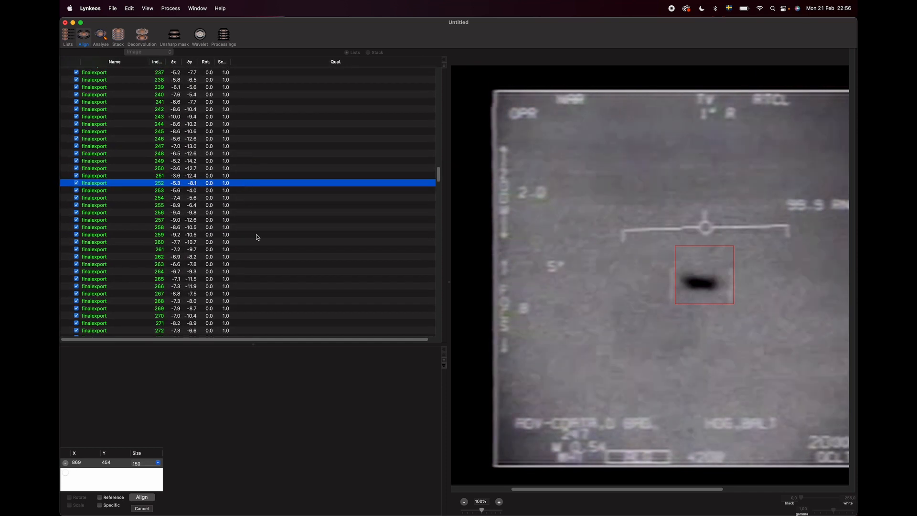
- Compare the dark object in the opening frames 0 and 4 with late finalexport frames 580, 575 and 568
scroll(256, 235, "up", 20)
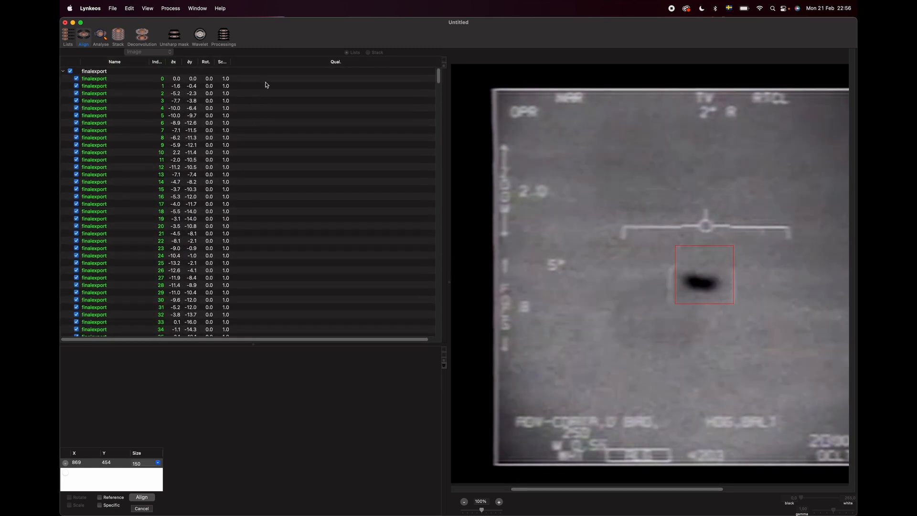
left_click(268, 81)
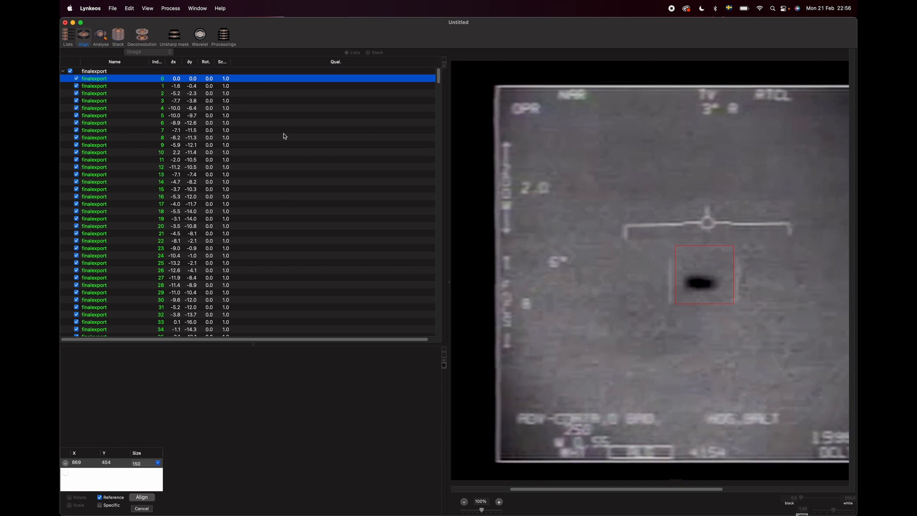
left_click(309, 108)
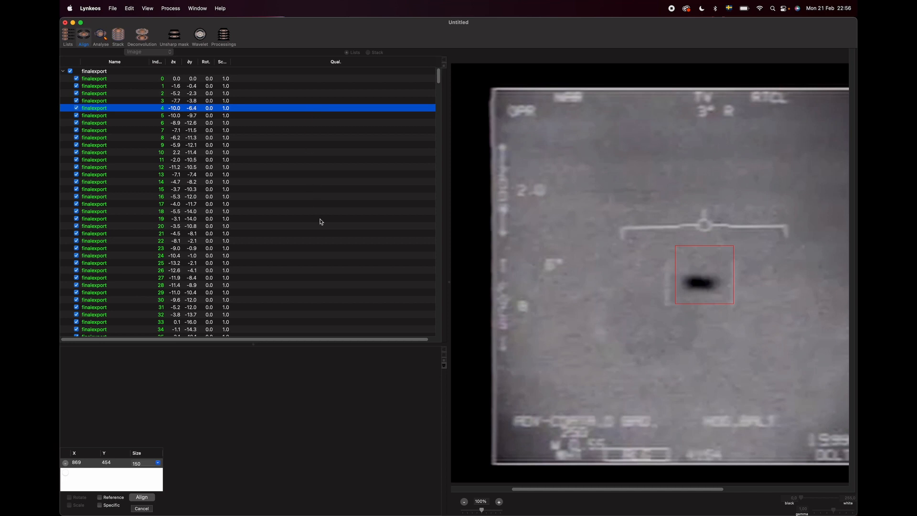
scroll(321, 222, "down", 20)
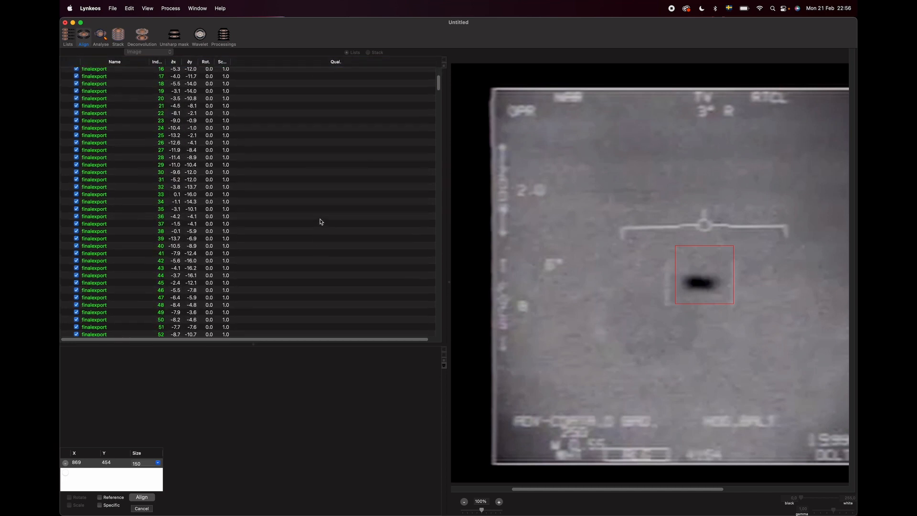
scroll(321, 221, "down", 20)
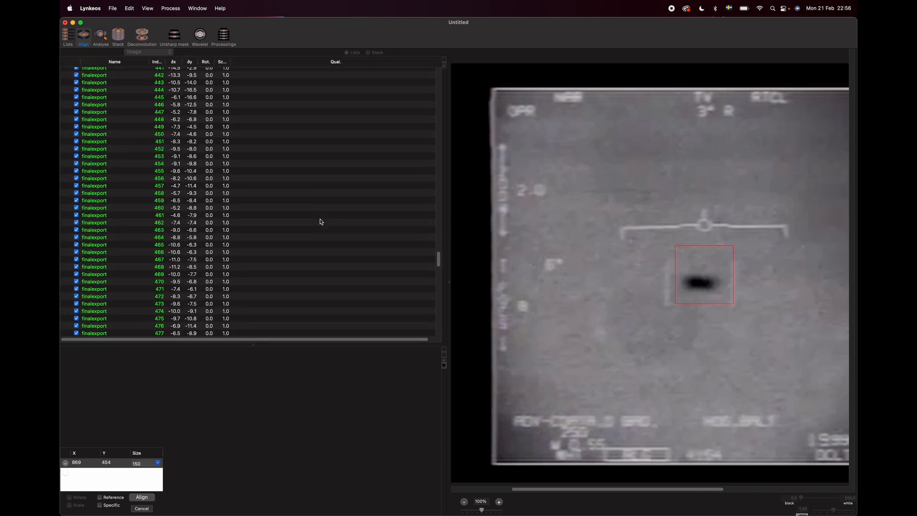
scroll(320, 221, "down", 10)
left_click(300, 275)
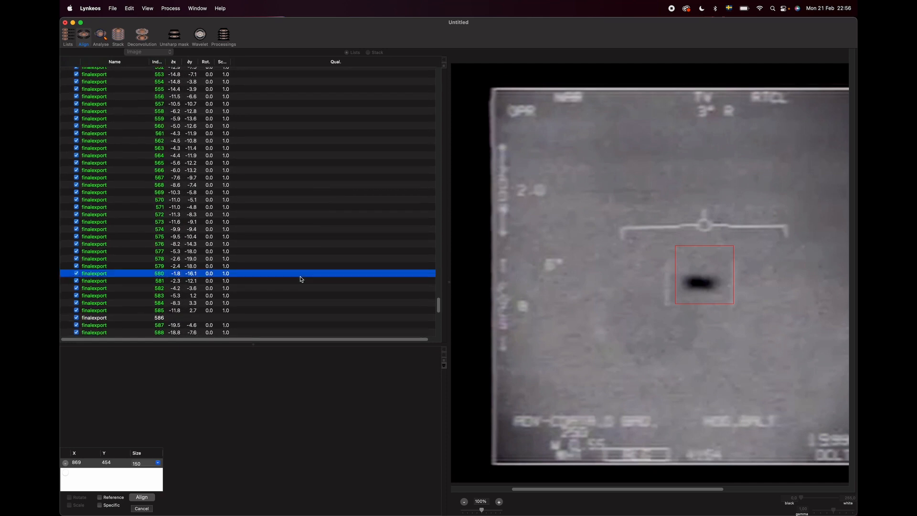
left_click(287, 237)
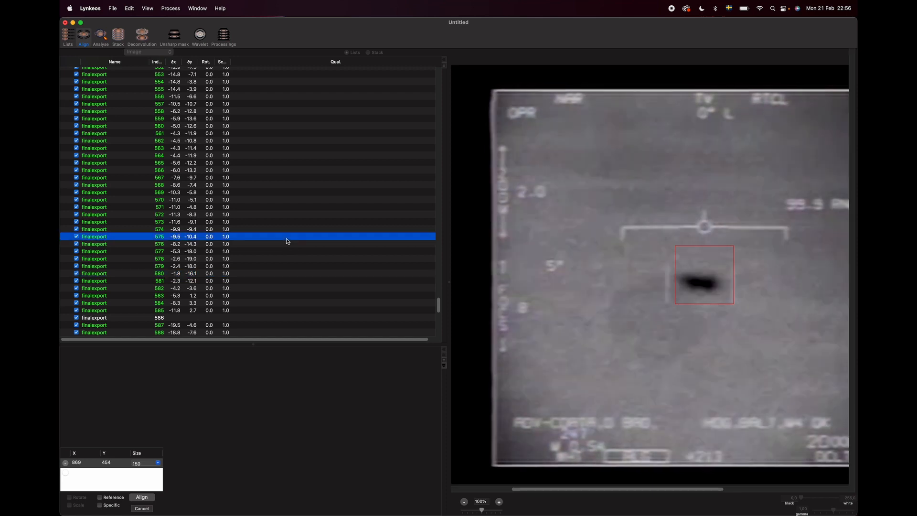
scroll(283, 210, "up", 2)
left_click(283, 212)
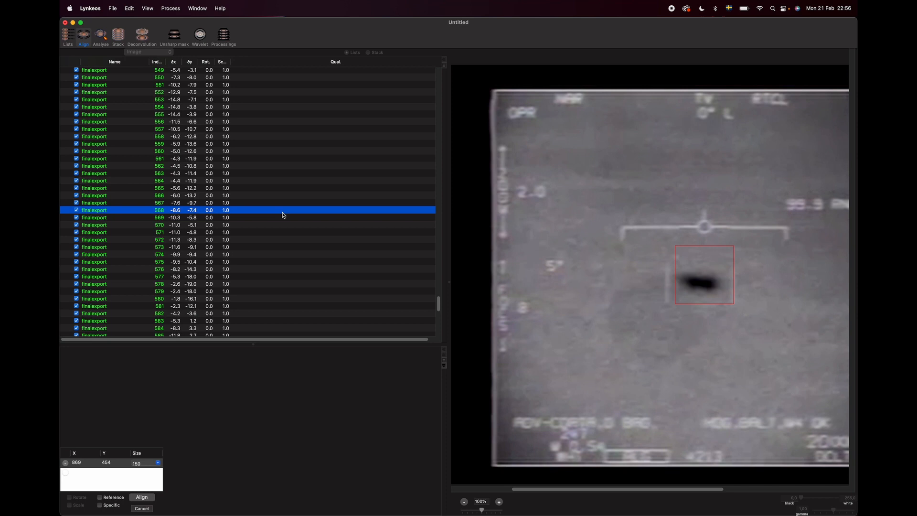
- Examine the dark object's shape in finalexport frames 1, 117 and 131 to find where it changes
scroll(284, 215, "up", 20)
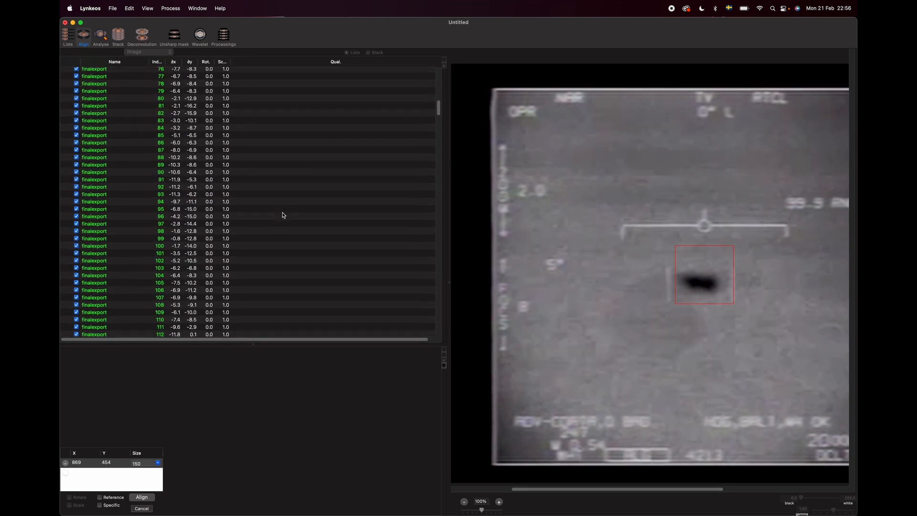
scroll(282, 201, "up", 10)
left_click(262, 87)
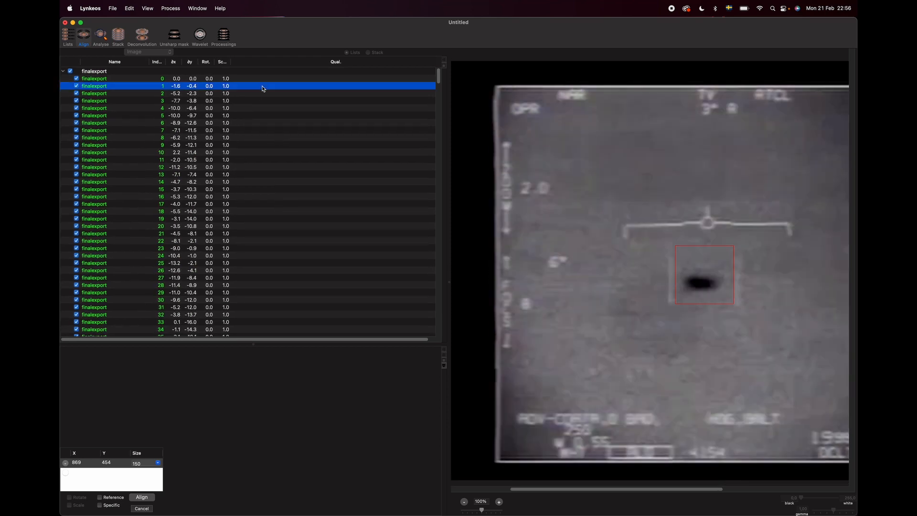
scroll(263, 89, "down", 10)
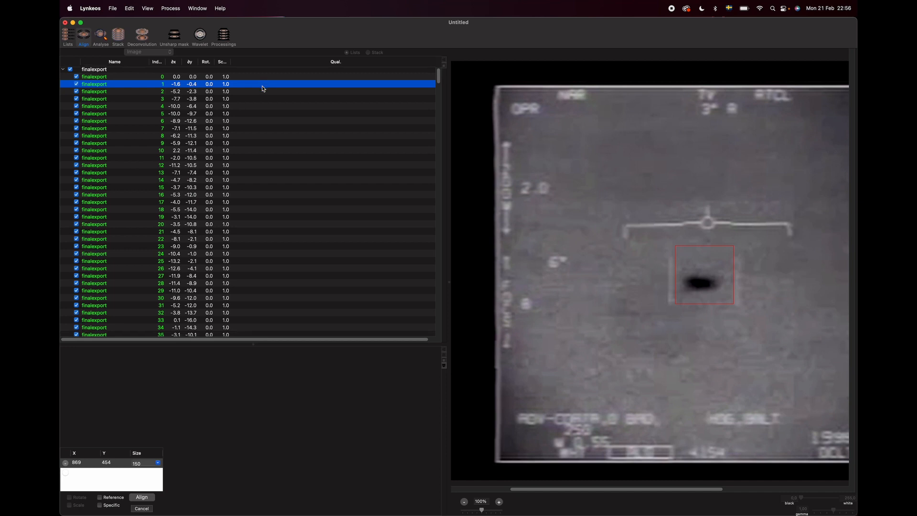
left_click(259, 202)
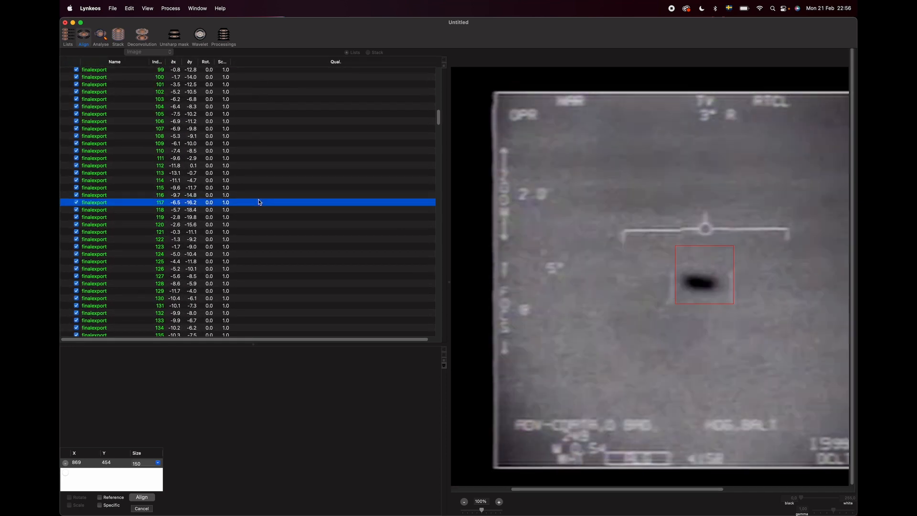
scroll(260, 202, "down", 3)
left_click(257, 159)
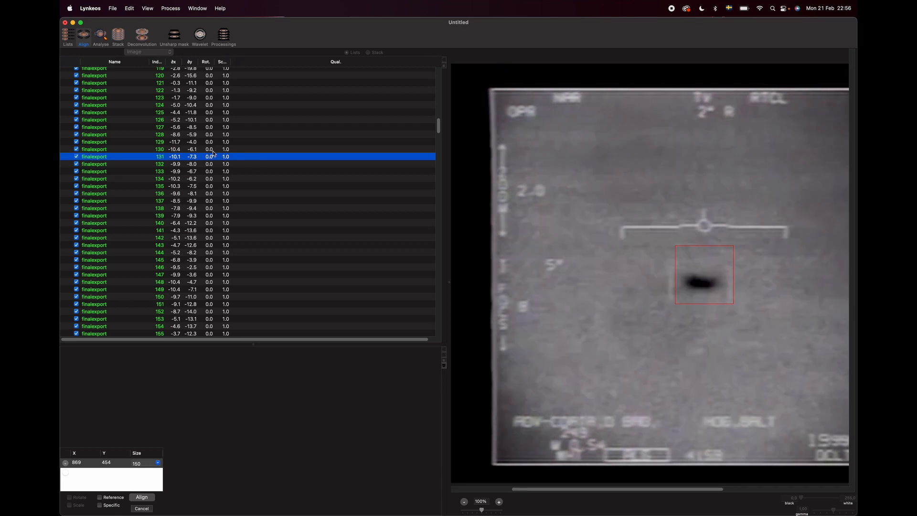
- Exclude finalexport frame 130 and all earlier frames from the image selection
left_click(94, 151)
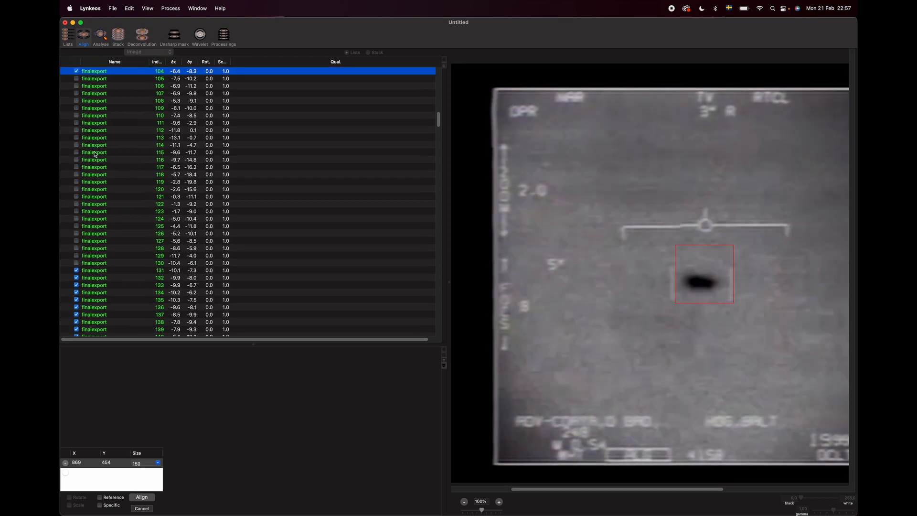
key("Up")
key("Up")
key("Up")
key("Up")
key("Up")
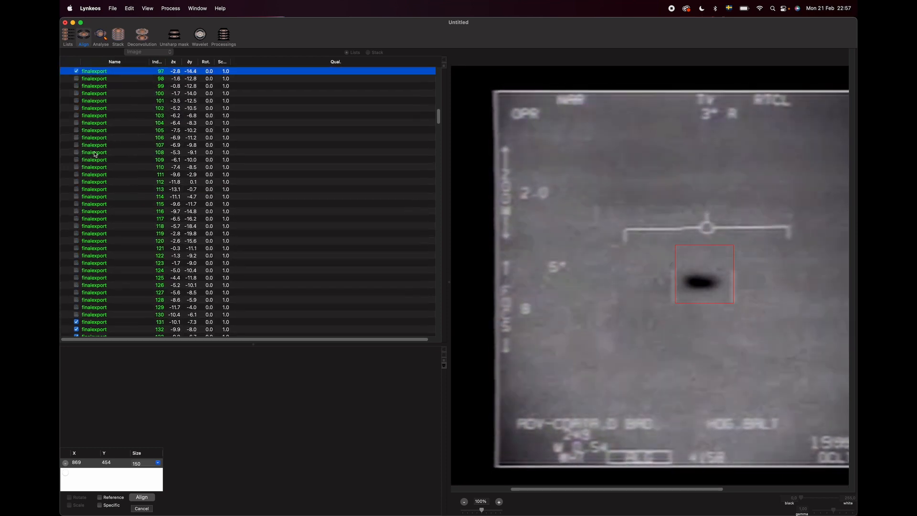
scroll(143, 215, "down", 5)
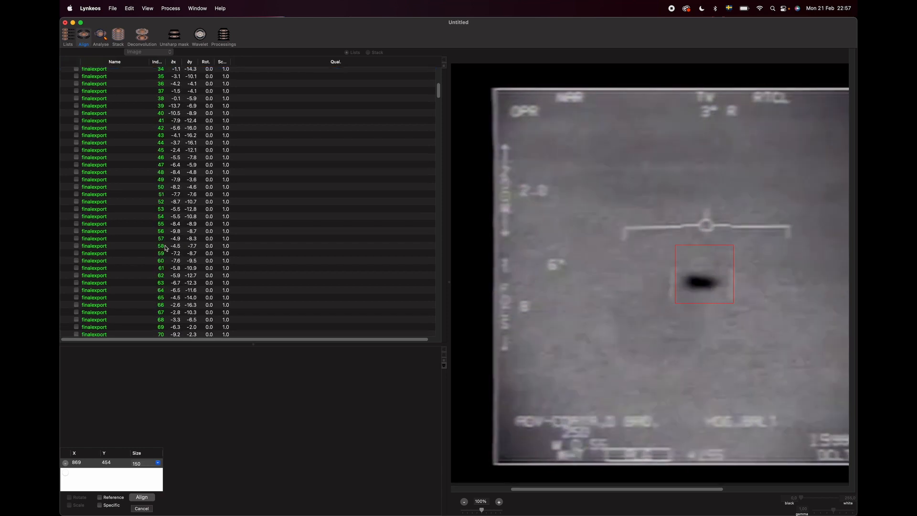
scroll(165, 248, "up", 15)
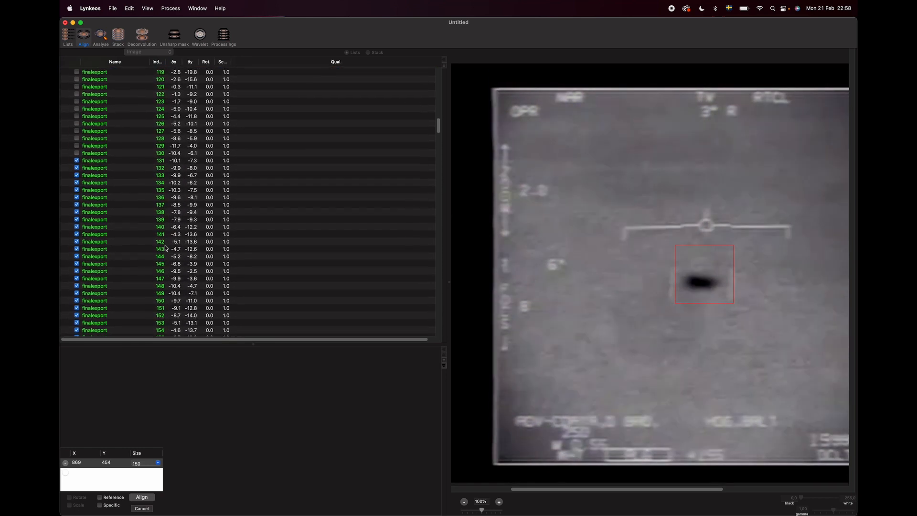
scroll(165, 248, "down", 20)
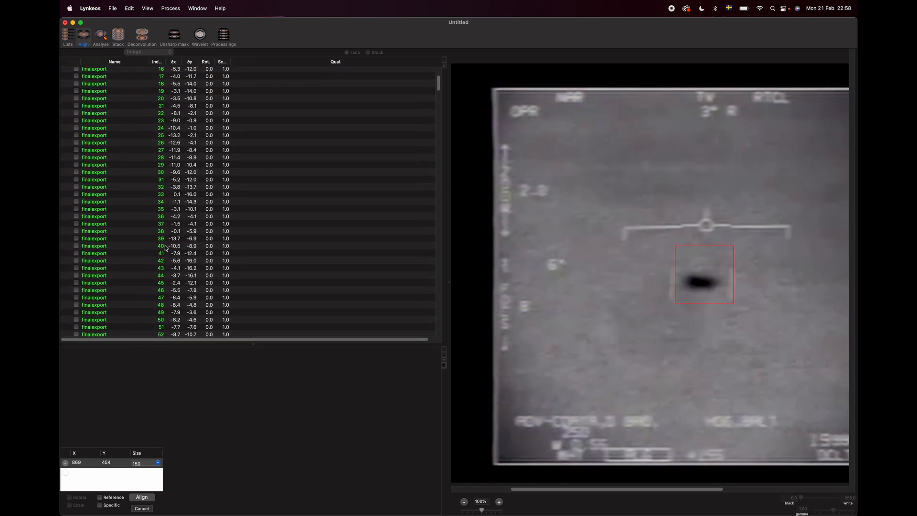
scroll(165, 248, "down", 2)
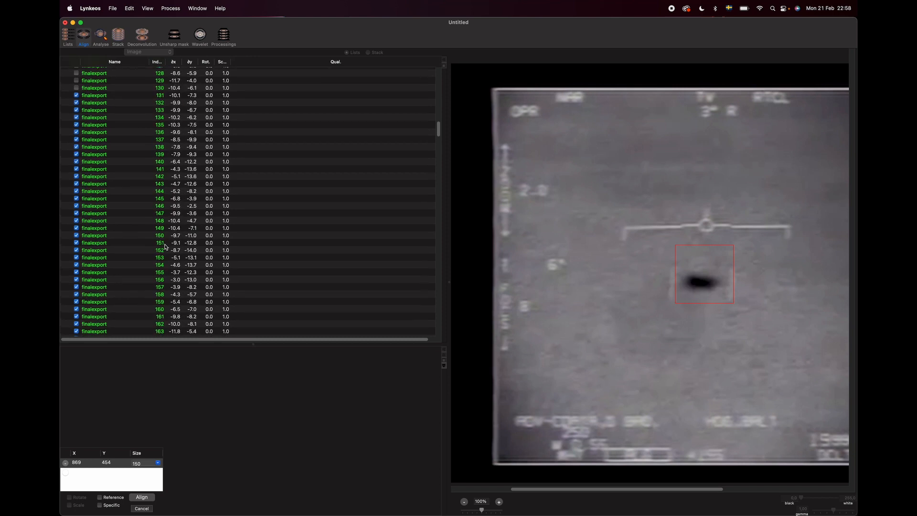
- Examine the dark object in the remaining finalexport frames 131, 171, 212, 304 and 334
left_click(105, 95)
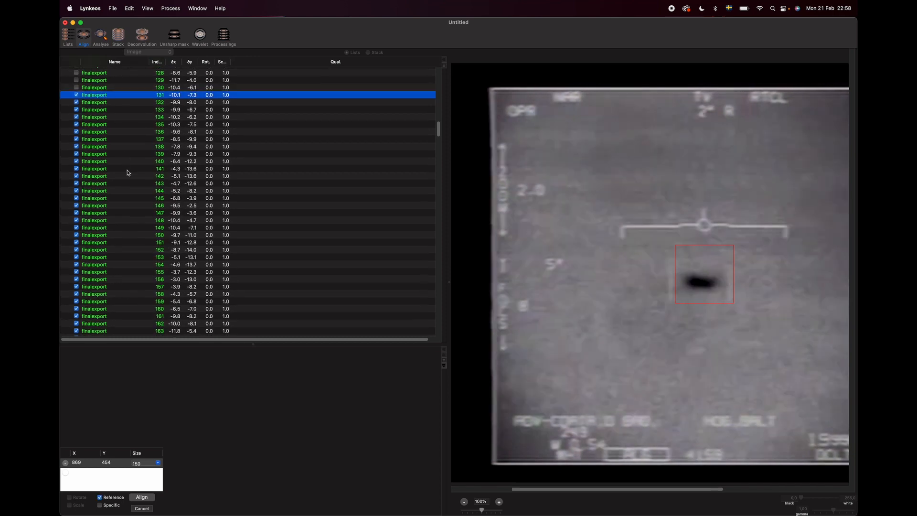
scroll(130, 191, "down", 10)
left_click(134, 177)
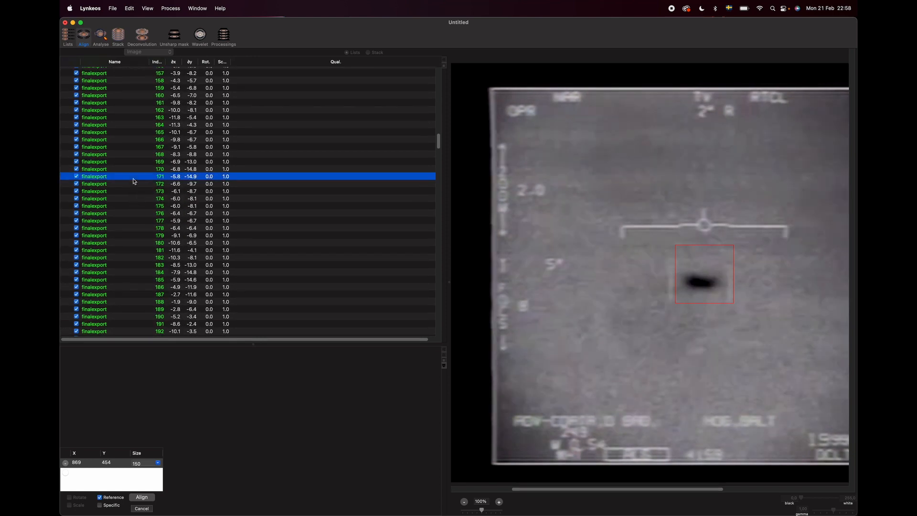
scroll(143, 198, "down", 12)
left_click(147, 215)
scroll(145, 213, "down", 20)
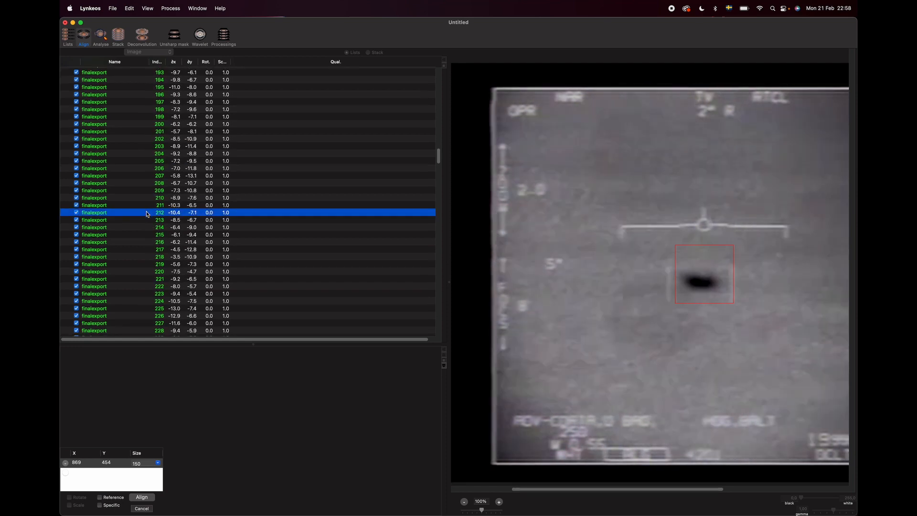
left_click(142, 242)
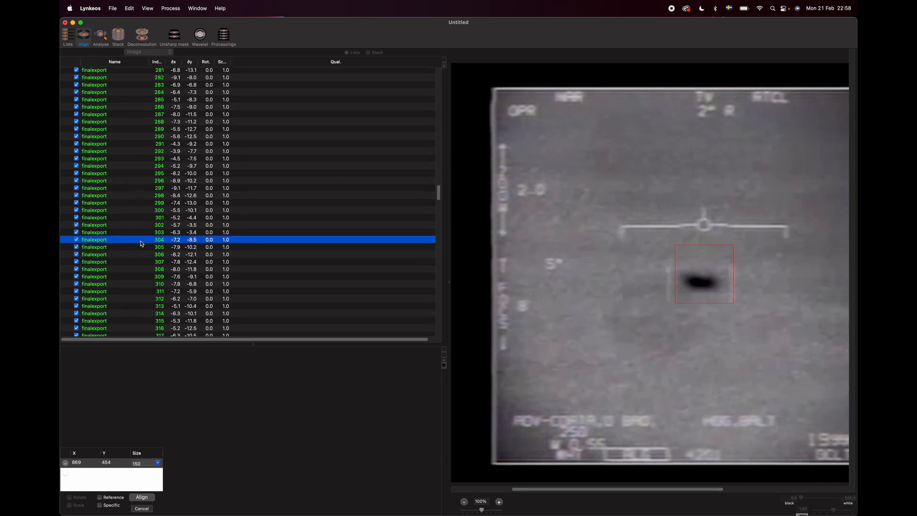
scroll(139, 242, "down", 9)
left_click(141, 230)
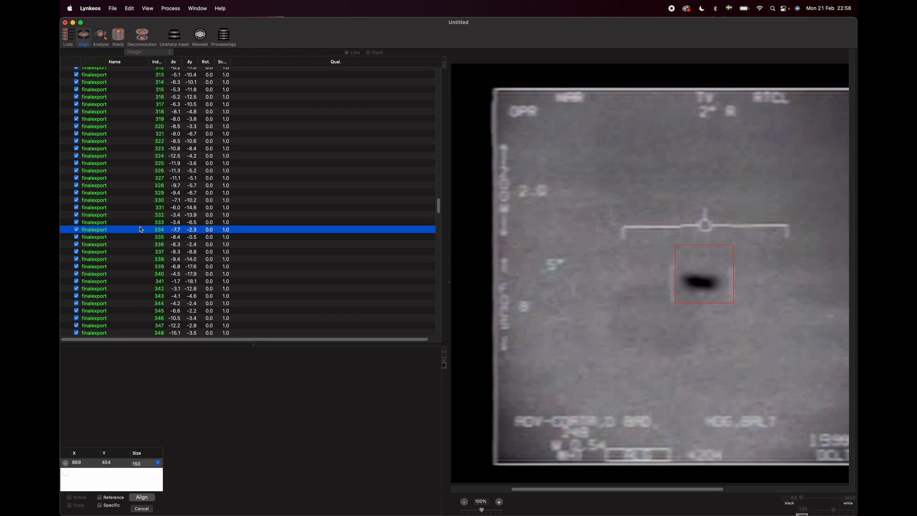
- Examine the dark object further along the clip in finalexport frames 380, 459, 481 and 507
scroll(140, 229, "down", 14)
left_click(154, 264)
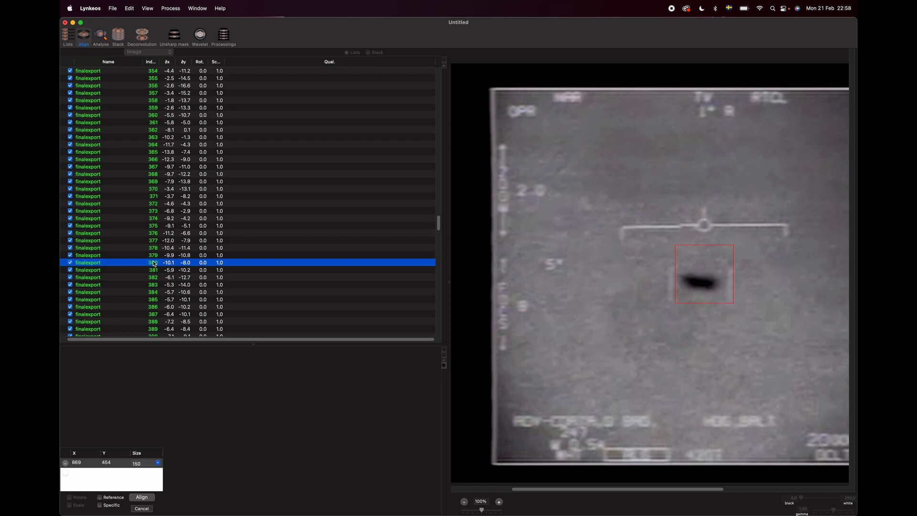
scroll(153, 263, "down", 20)
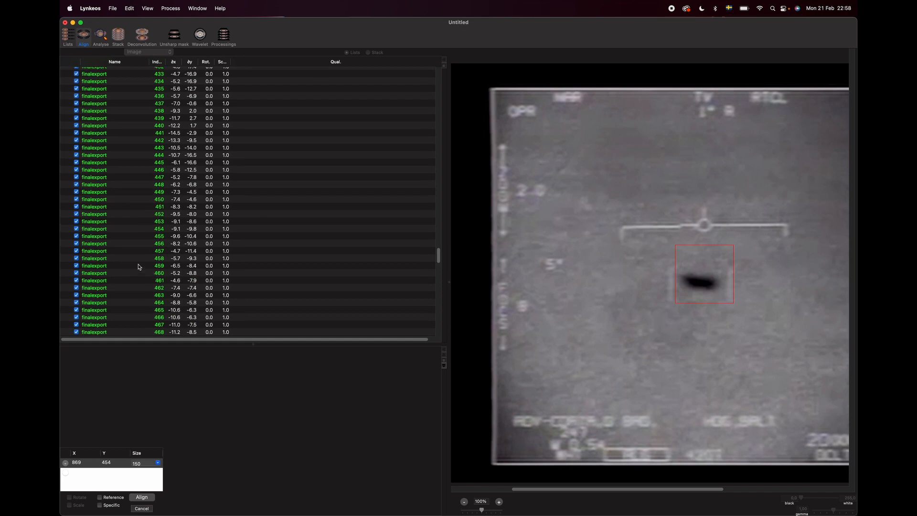
left_click(135, 266)
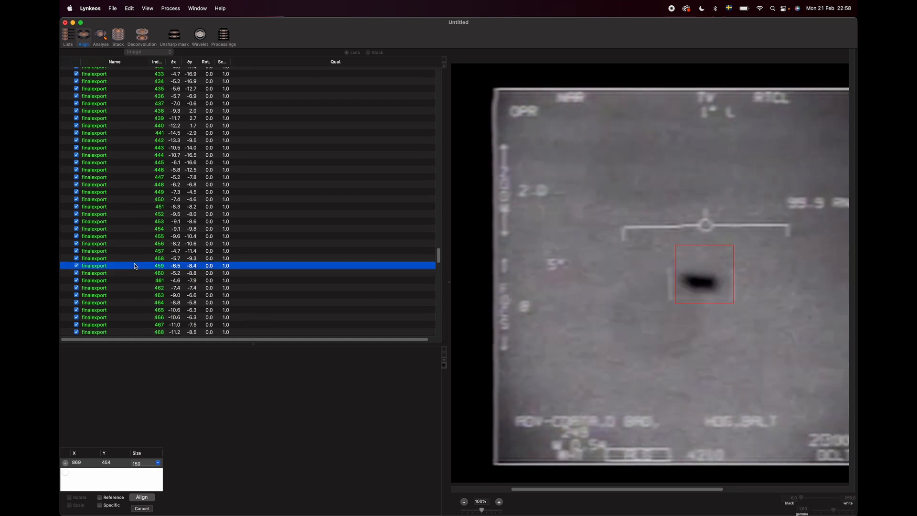
scroll(135, 267, "down", 5)
left_click(133, 273)
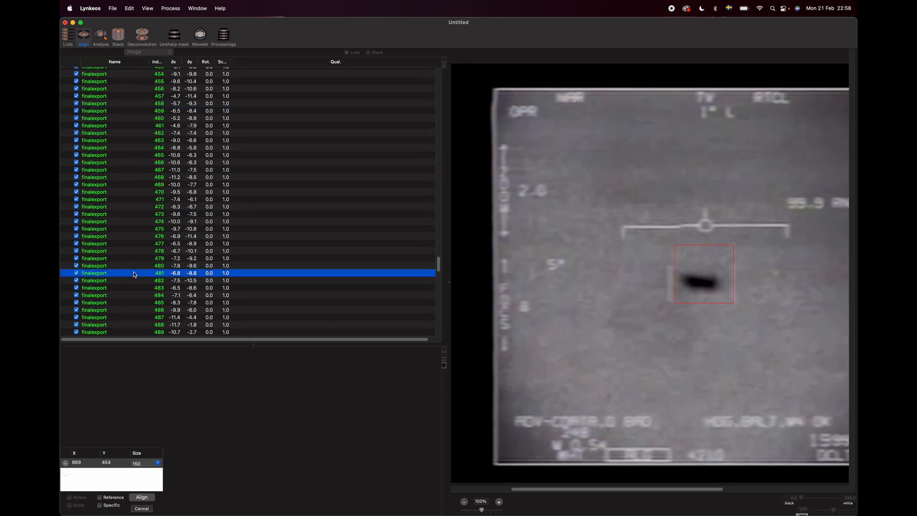
scroll(133, 272, "down", 7)
left_click(132, 238)
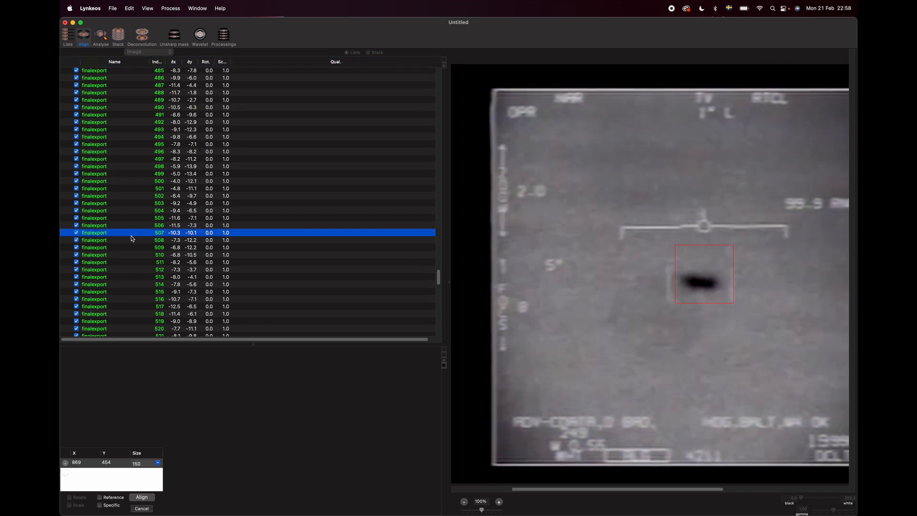
- Check finalexport frame 544 and stack the kept frames in Standard mode, cropped to about 135 × 112 px around the dark object
scroll(132, 238, "down", 7)
left_click(133, 266)
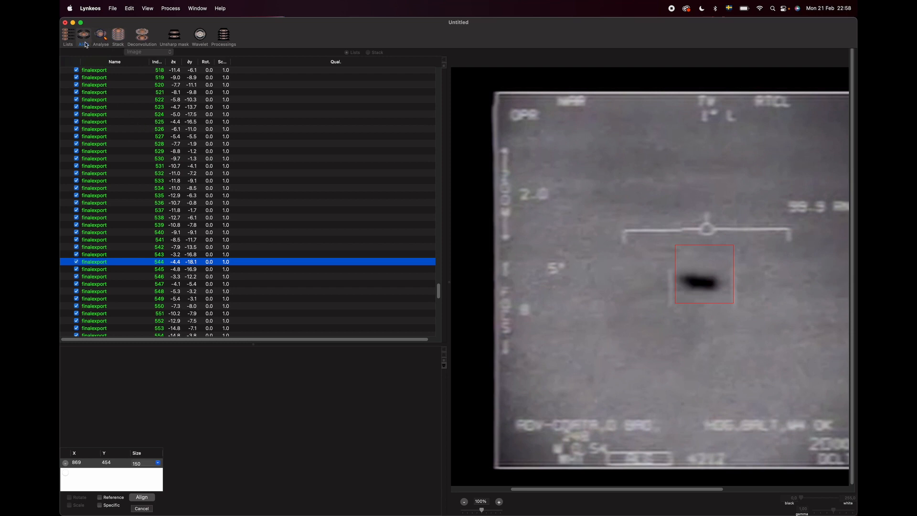
left_click(118, 36)
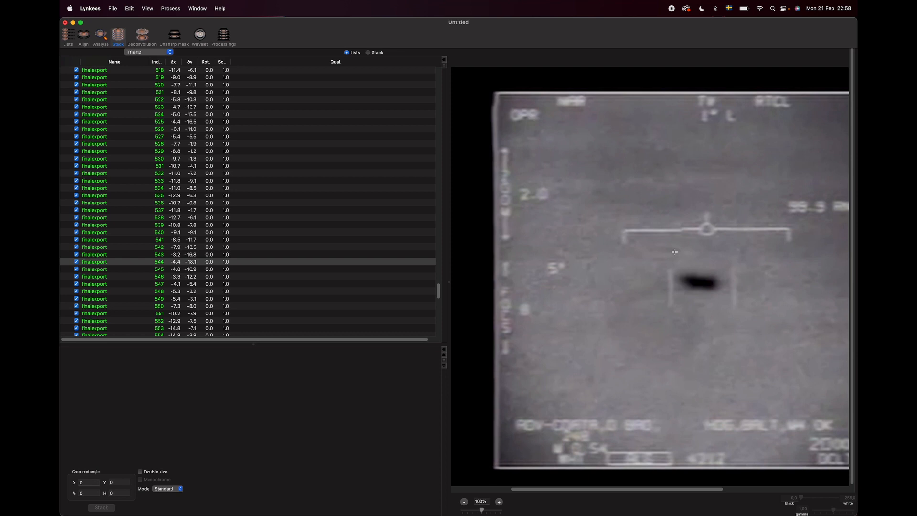
left_click_drag(672, 252, 723, 297)
left_click_drag(692, 284, 696, 284)
left_click(102, 508)
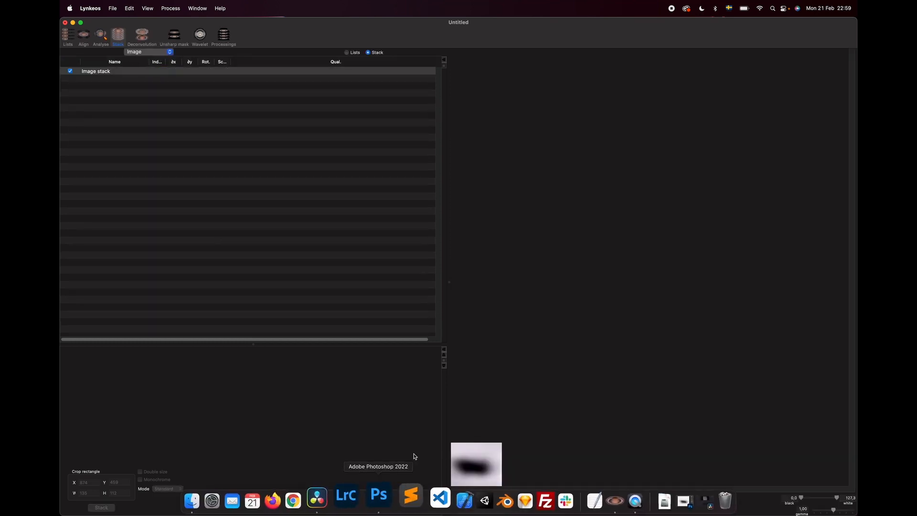
- Save the stacked image to the Desktop as a TIFF file named uap-tictac-stacked
left_click(499, 501)
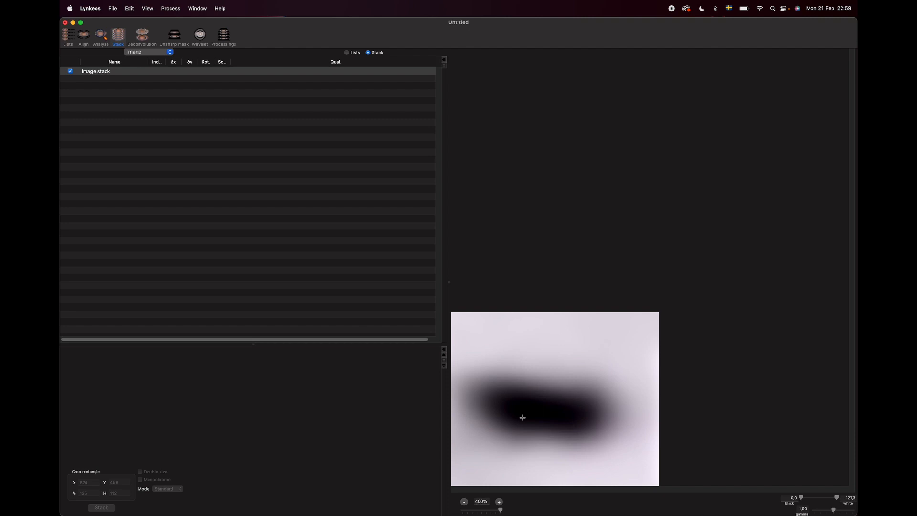
left_click(129, 72)
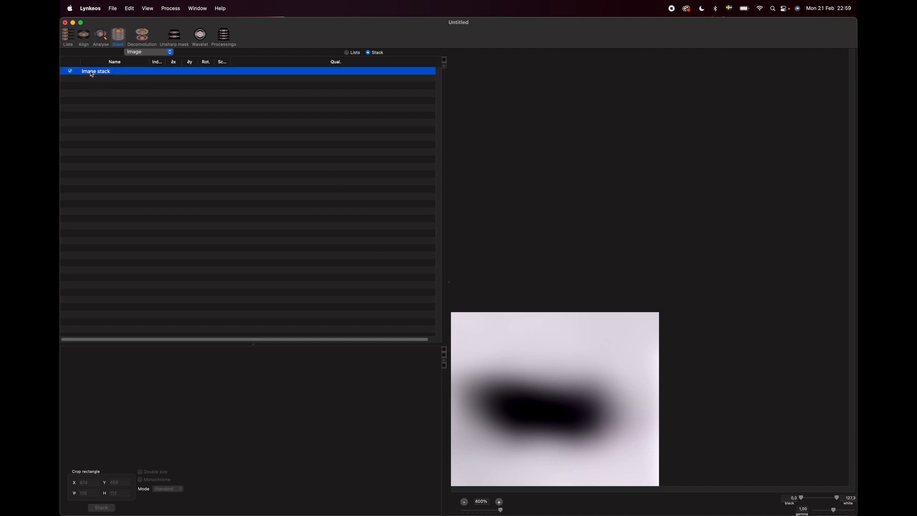
left_click(118, 5)
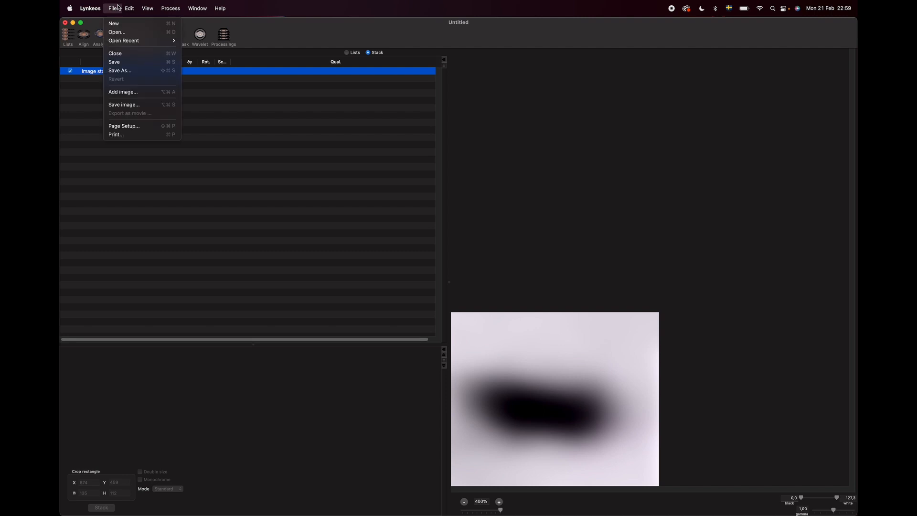
left_click(130, 105)
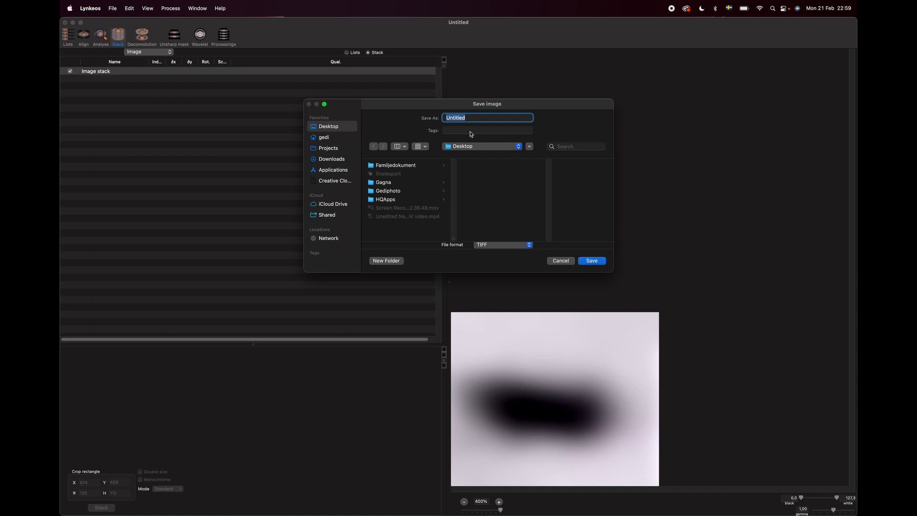
type("uap-tictac-stacked")
left_click(524, 243)
left_click(528, 220)
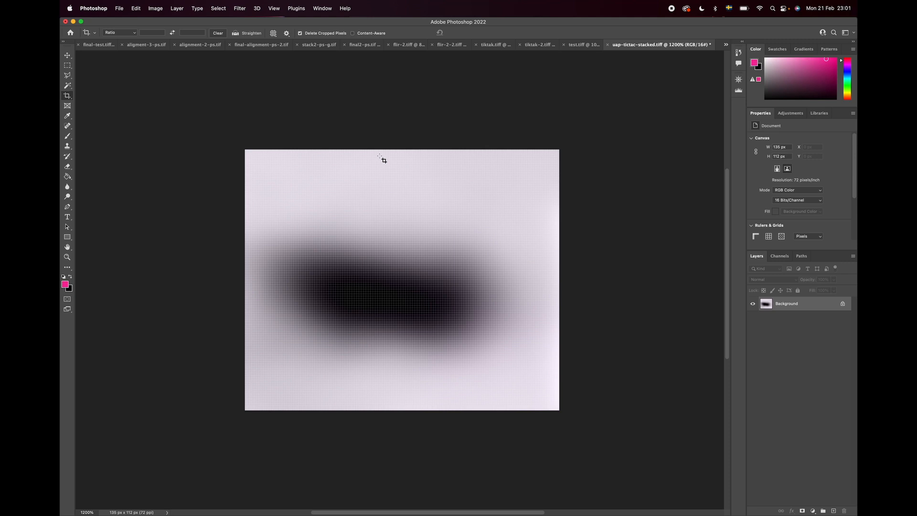
- In Photoshop, preview uap-tictac-stacked.tiff with inverted tones, restore it and convert the image to Grayscale mode
key("super+i")
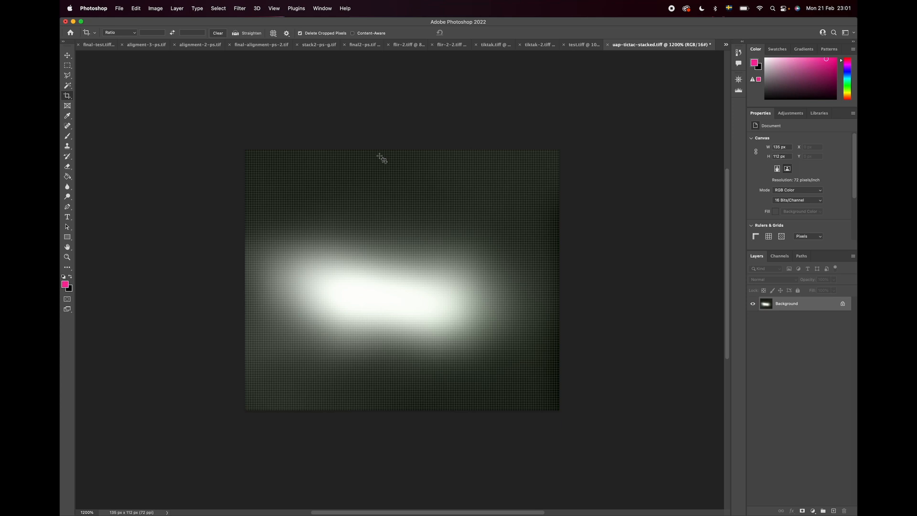
key("super+i")
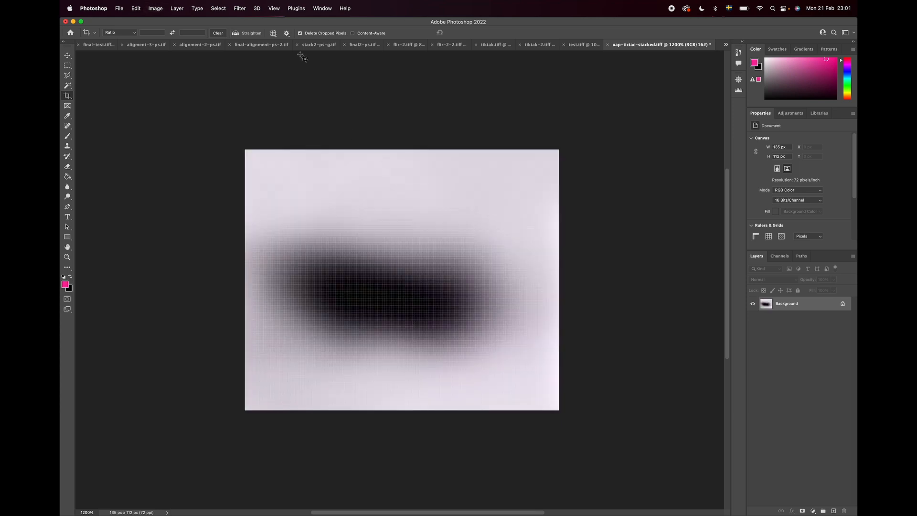
left_click(155, 8)
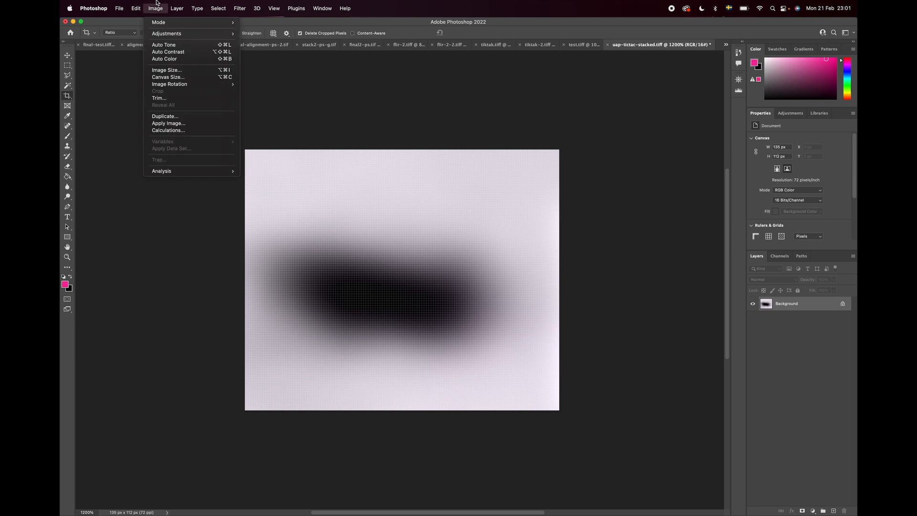
mouse_move(165, 25)
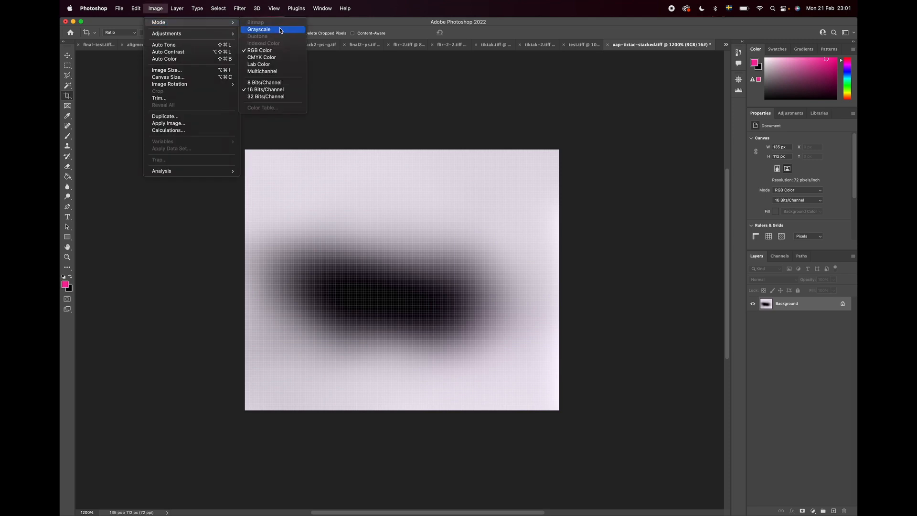
left_click(258, 29)
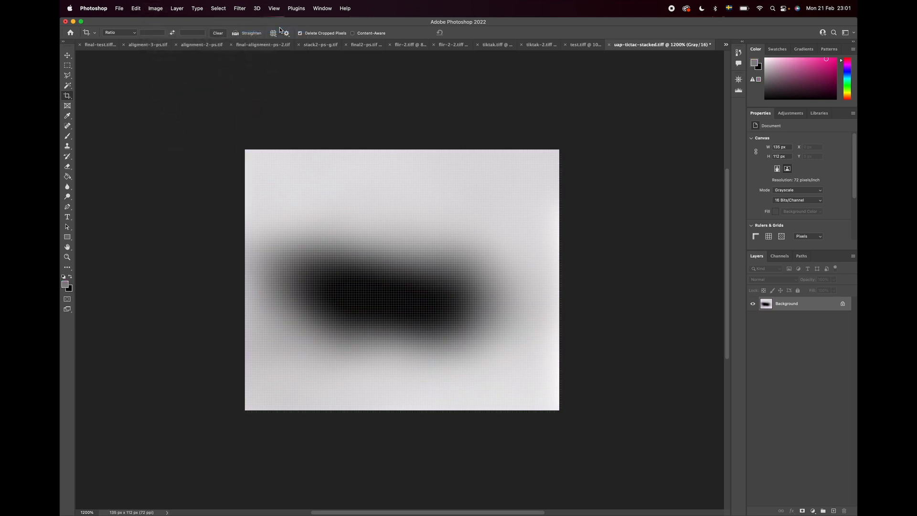
left_click(309, 117)
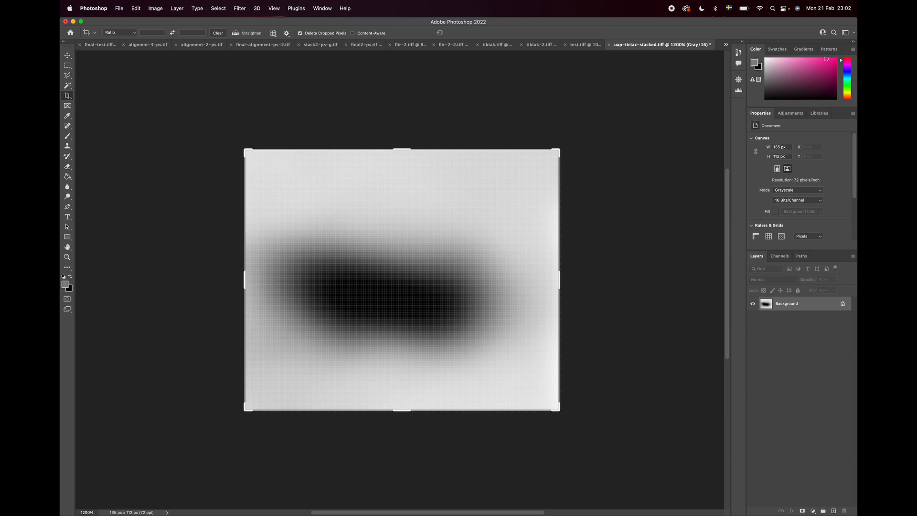
- Invert the grayscale image and apply Levels with midtone input 0.76 and white input 237
key("super+i")
key("super+l")
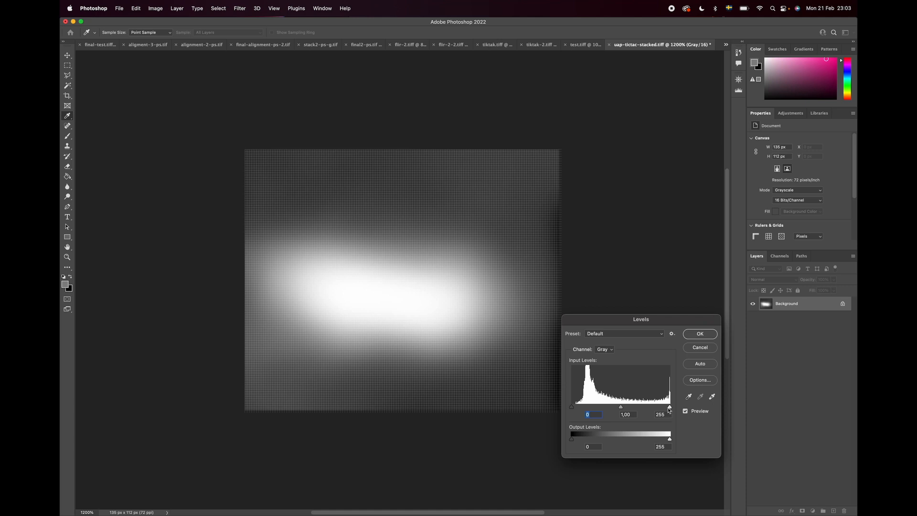
left_click_drag(670, 410, 663, 410)
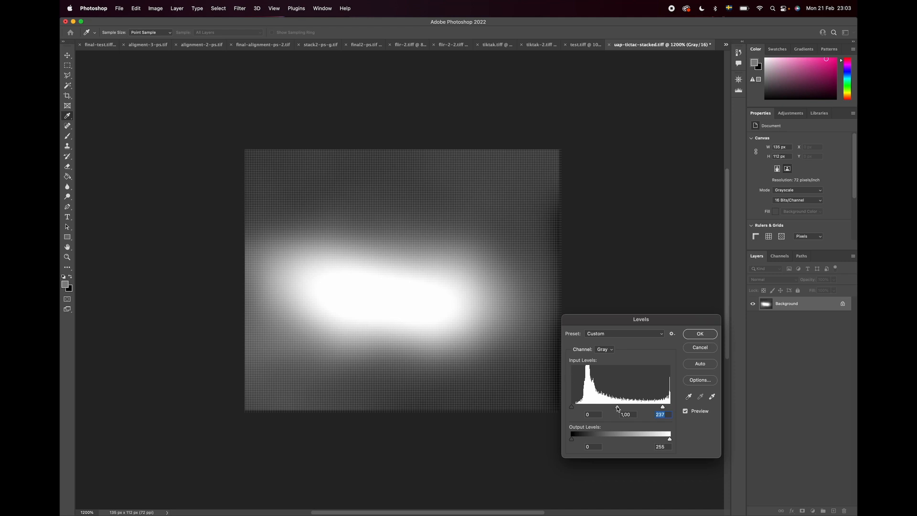
left_click_drag(618, 409, 626, 409)
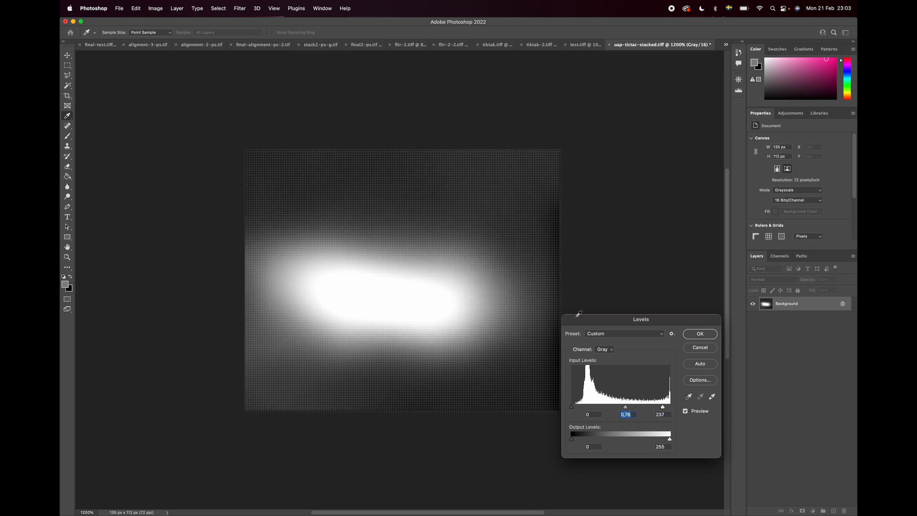
left_click(692, 337)
key("c")
key("super+i")
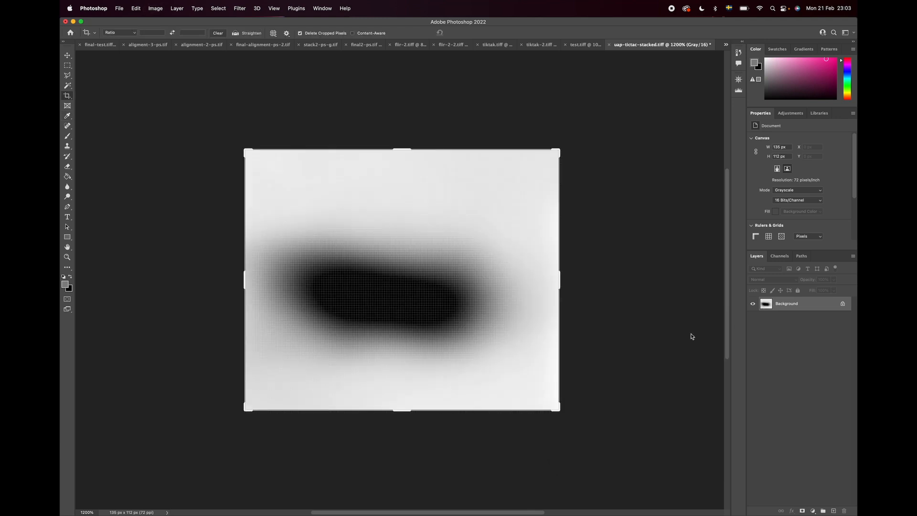
key("super+z")
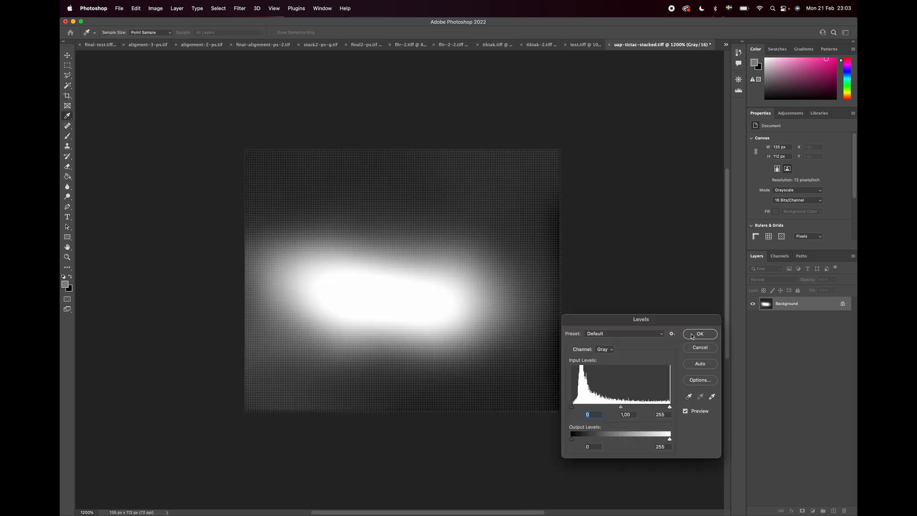
- Apply Levels twice to the inverted image, first with midtone 0.39 and white input 252, and again with midtone 0.55 and white input 244
key("super+l")
left_click_drag(622, 408, 669, 409)
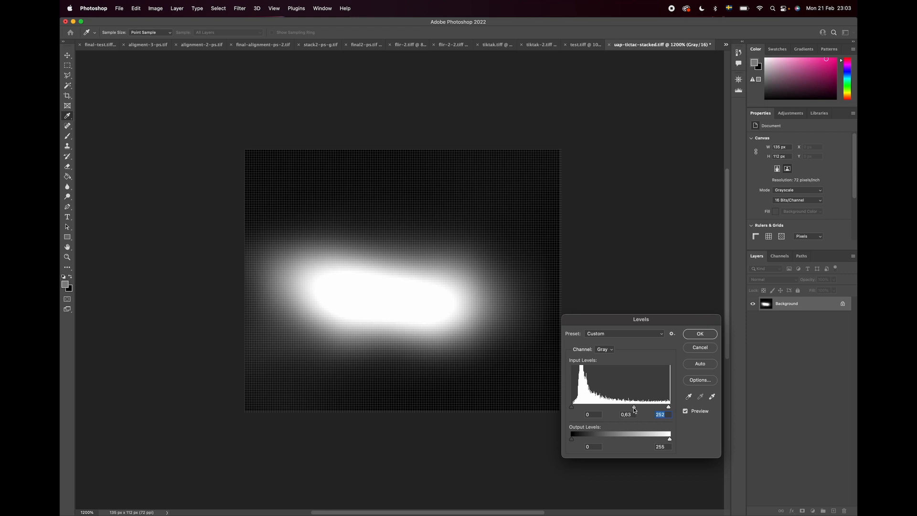
left_click_drag(635, 410, 646, 410)
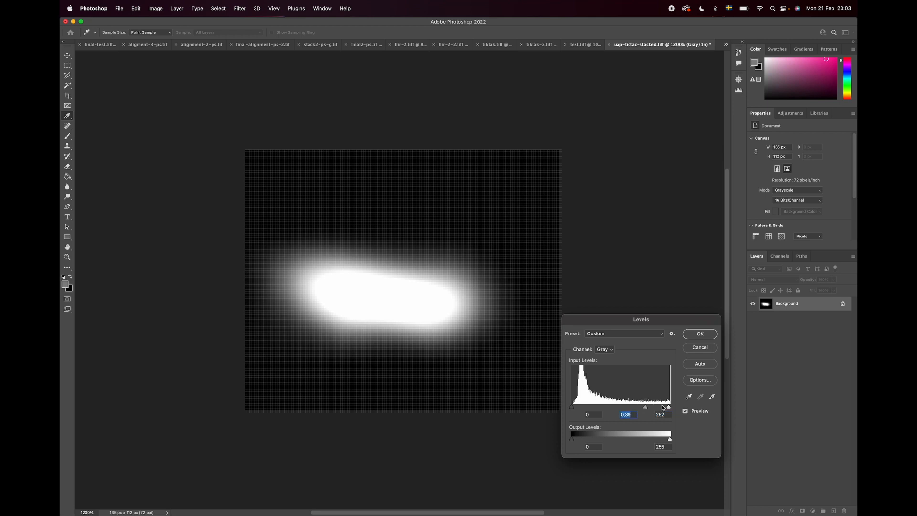
left_click(699, 334)
key("c")
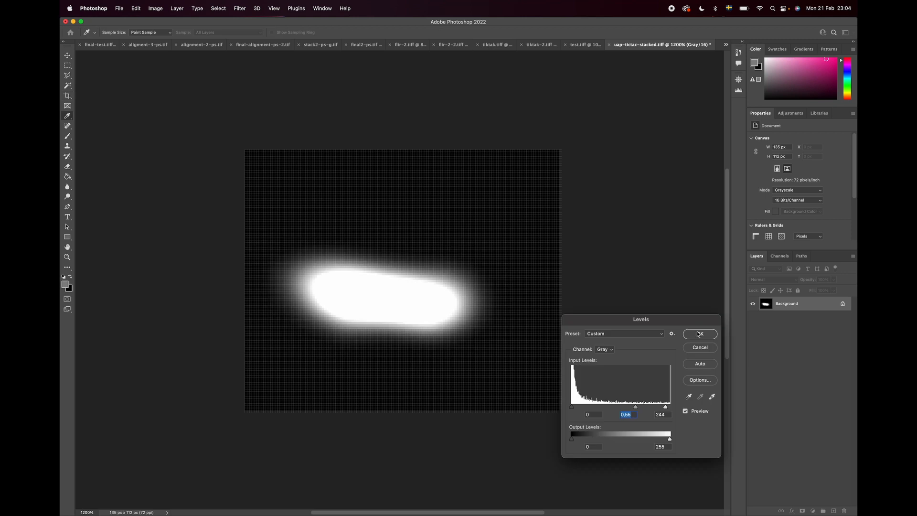
left_click(693, 336)
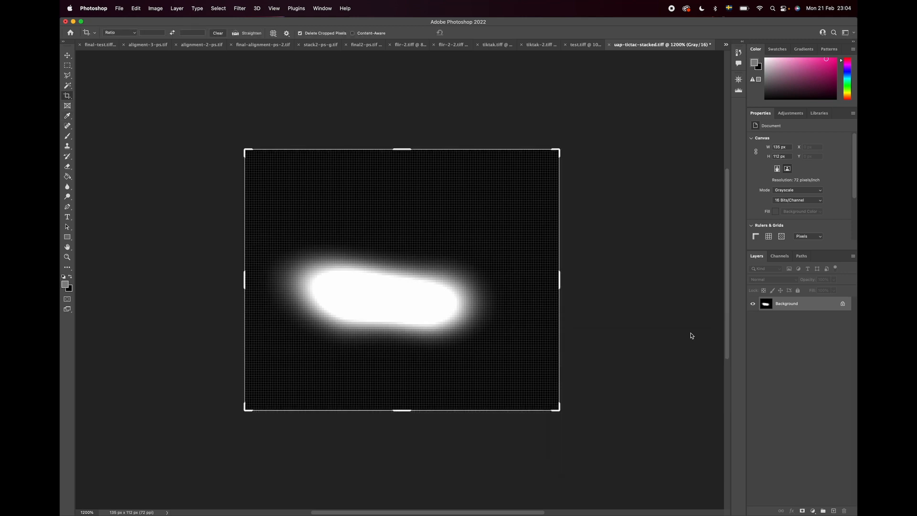
- Harden the white shape's outline with Levels by lowering the midtone and white inputs, and invert the image back to a dark shape
key("super+l")
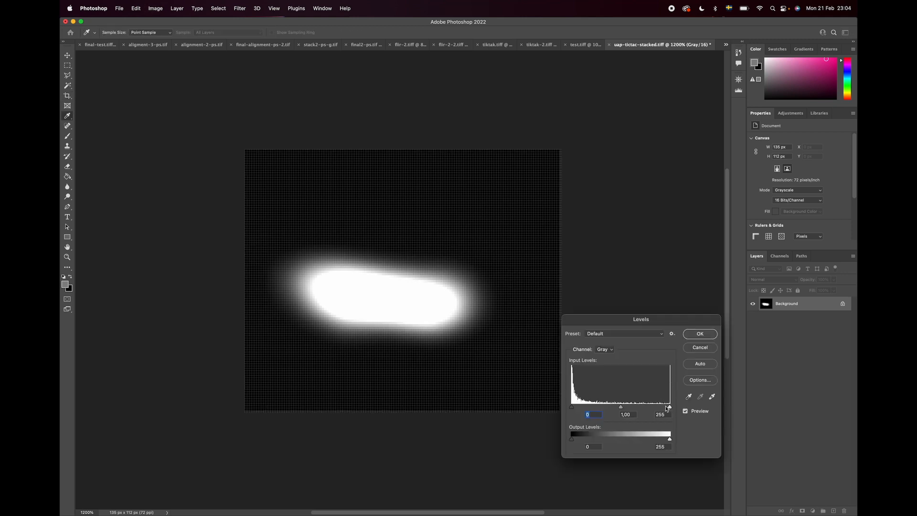
mouse_move(670, 408)
left_mouse_down()
mouse_move(622, 408)
mouse_move(662, 409)
left_mouse_up()
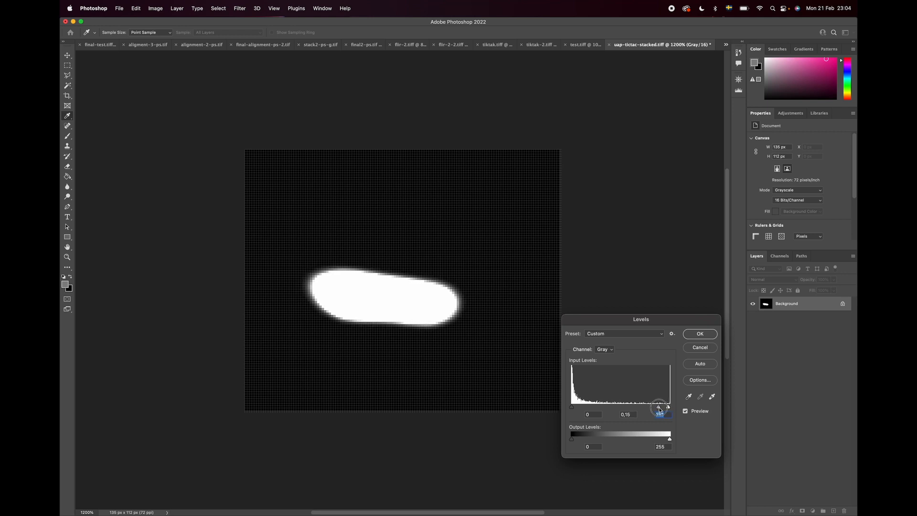
left_click_drag(661, 409, 661, 410)
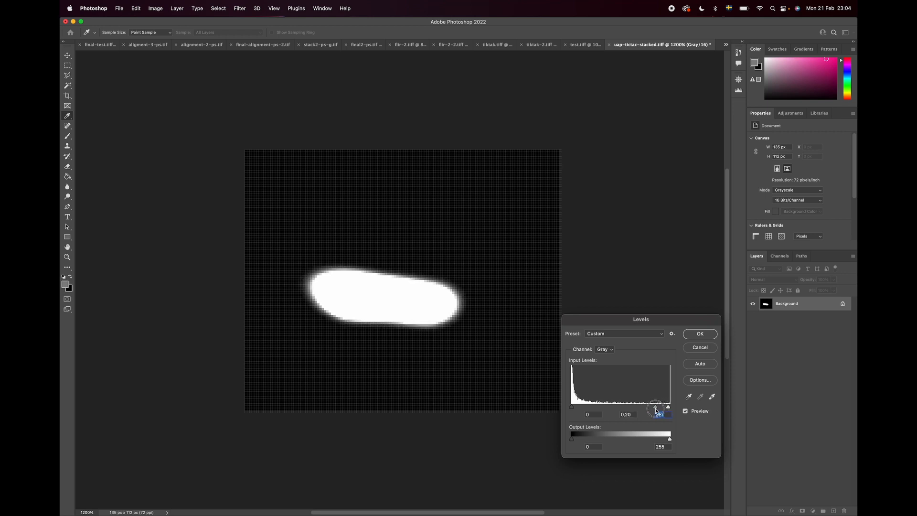
left_click(692, 334)
key("c")
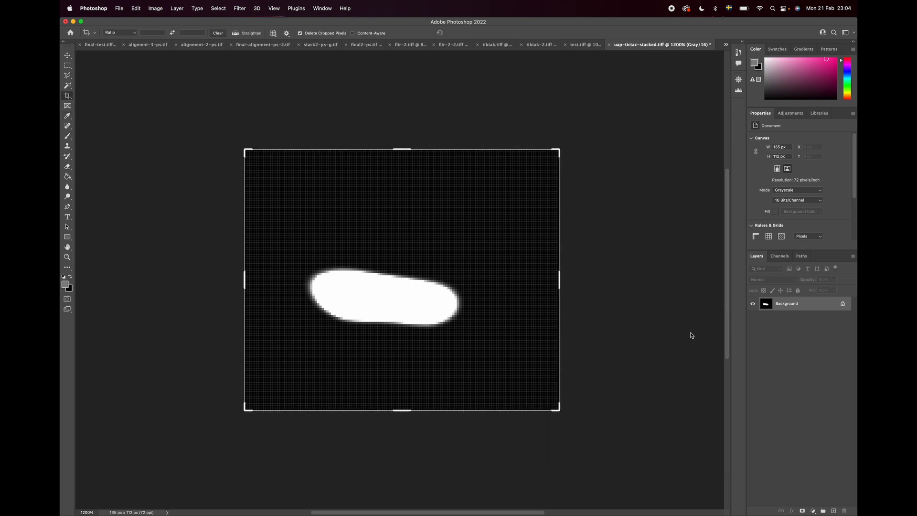
key("super+i")
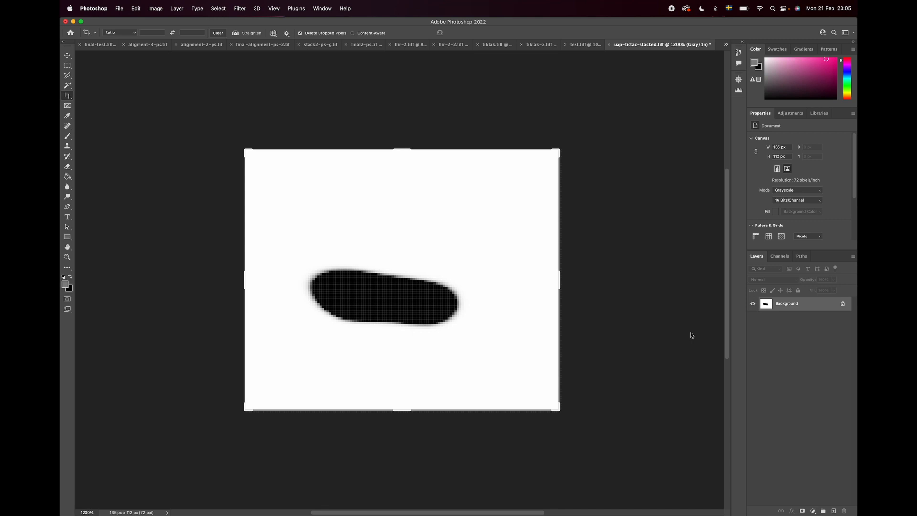
- Inspect the black silhouette's edges up close and lighten its midtones with Levels
scroll(369, 308, "up", 5)
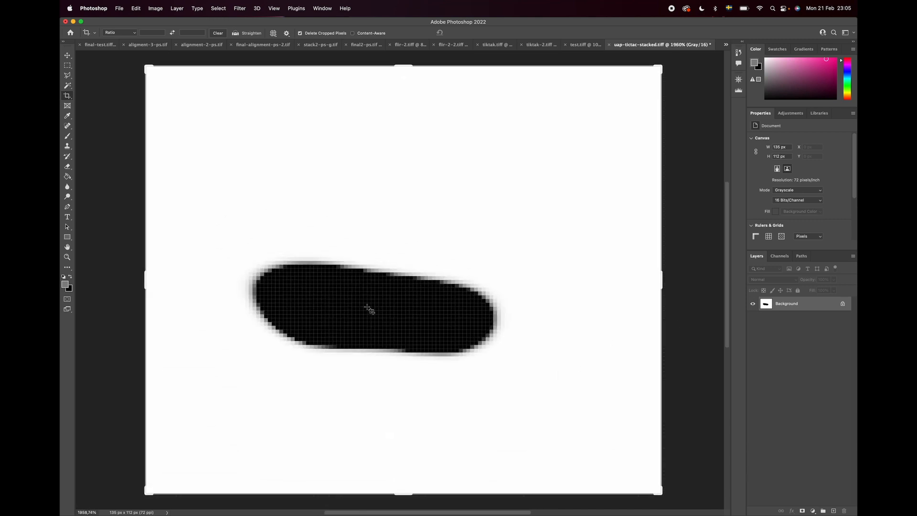
scroll(368, 308, "down", 2)
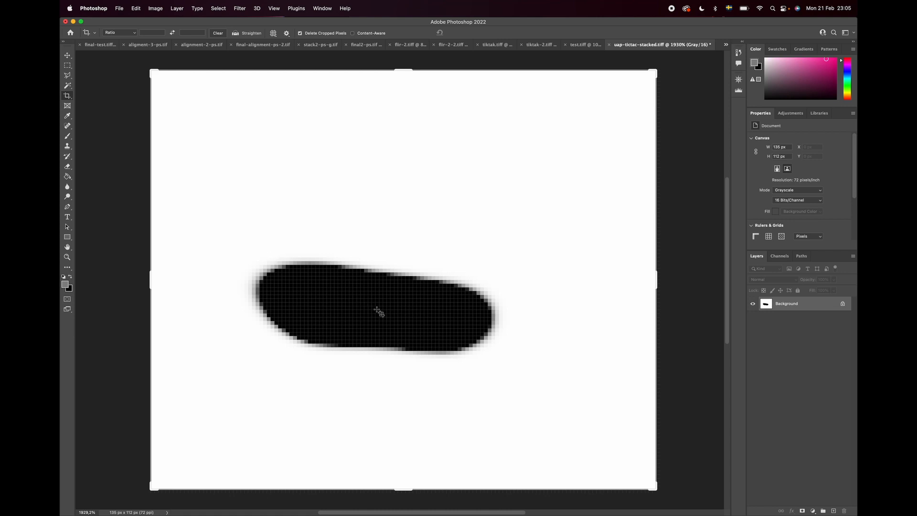
key("ctrl+l")
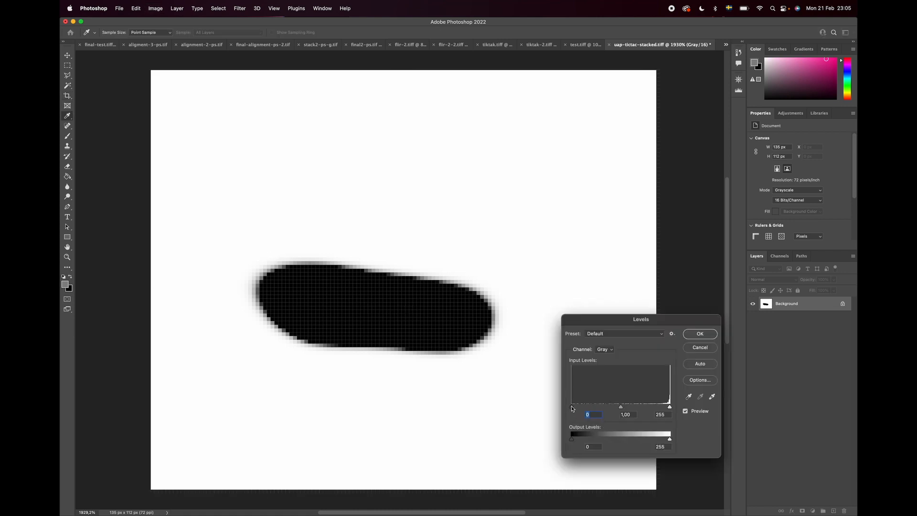
left_click_drag(621, 406, 611, 405)
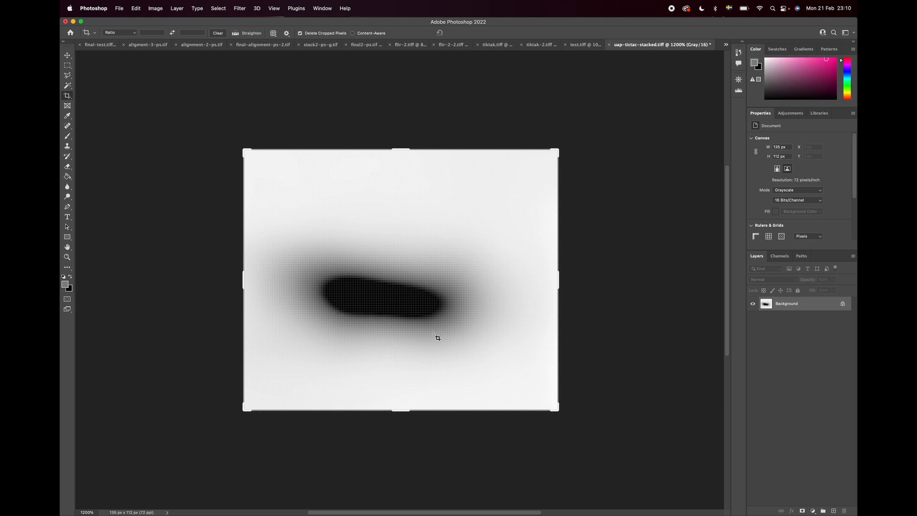
- Apply Levels to the dark object and its grey halo with black input 6 and midtone input 1.95
key("super+l")
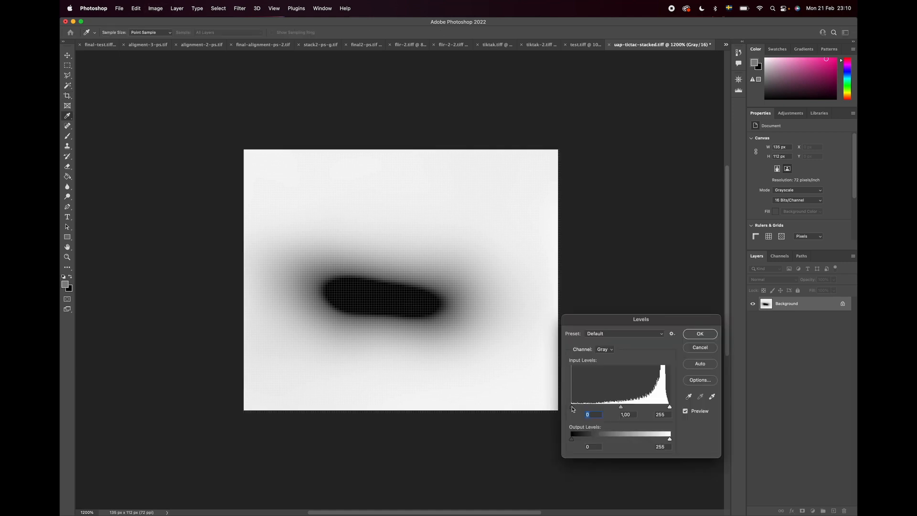
mouse_move(571, 406)
left_mouse_down()
mouse_move(599, 406)
mouse_move(555, 396)
mouse_move(602, 404)
mouse_move(561, 403)
mouse_move(584, 407)
mouse_move(564, 402)
mouse_move(572, 407)
left_mouse_up()
left_click_drag(621, 407, 575, 409)
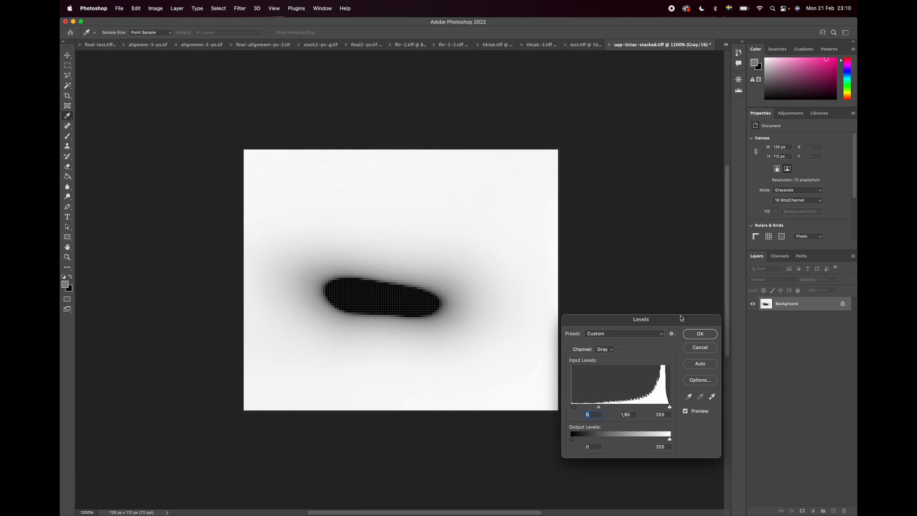
left_click(694, 334)
key("c")
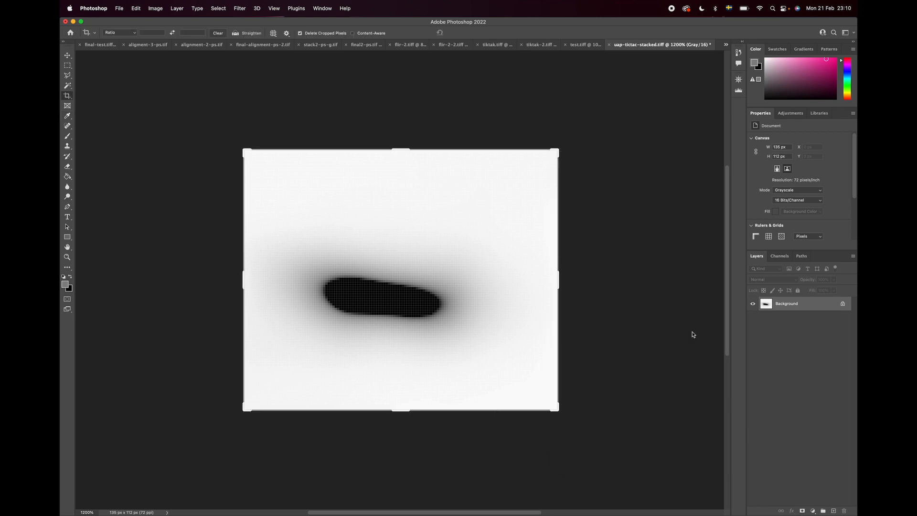